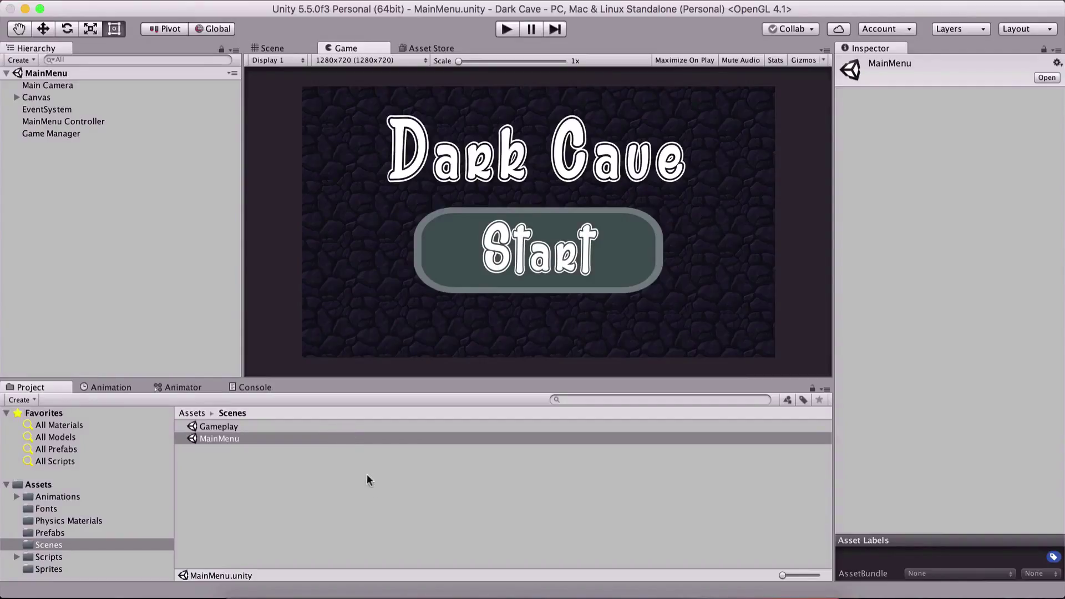
Bring Google Chrome with the awesometuts.com home page to the front.
click(360, 589)
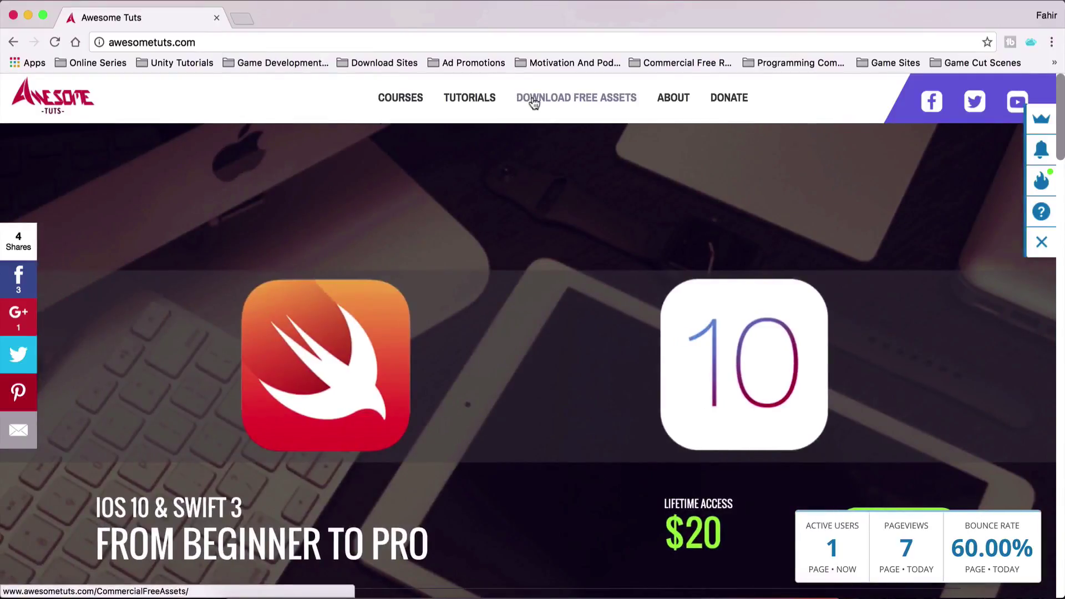
Open the Download Free Assets page in a new Chrome tab, then return to Unity.
click(533, 103)
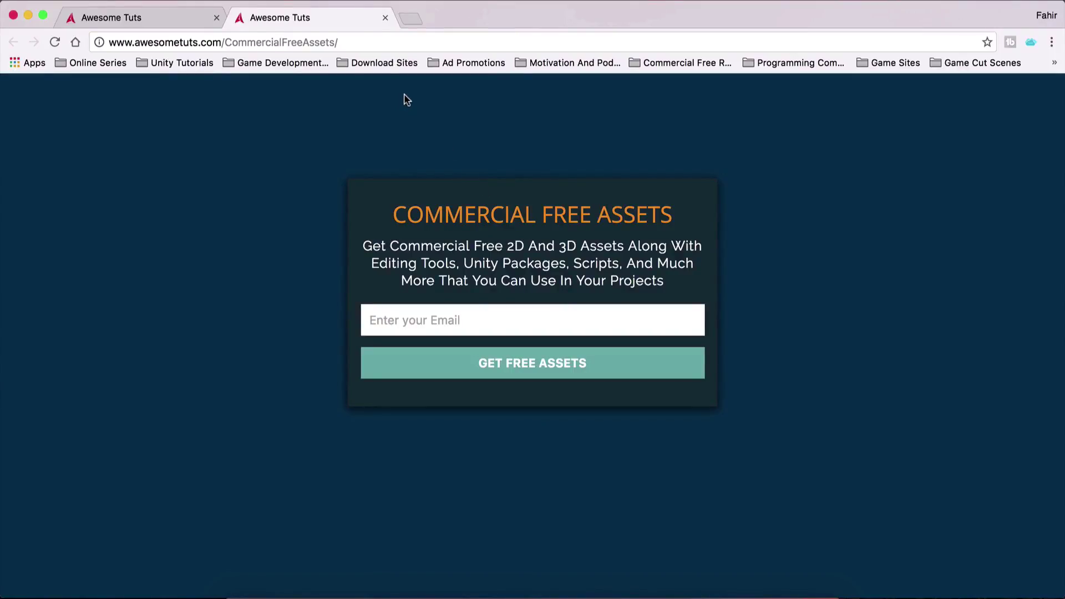
click(414, 593)
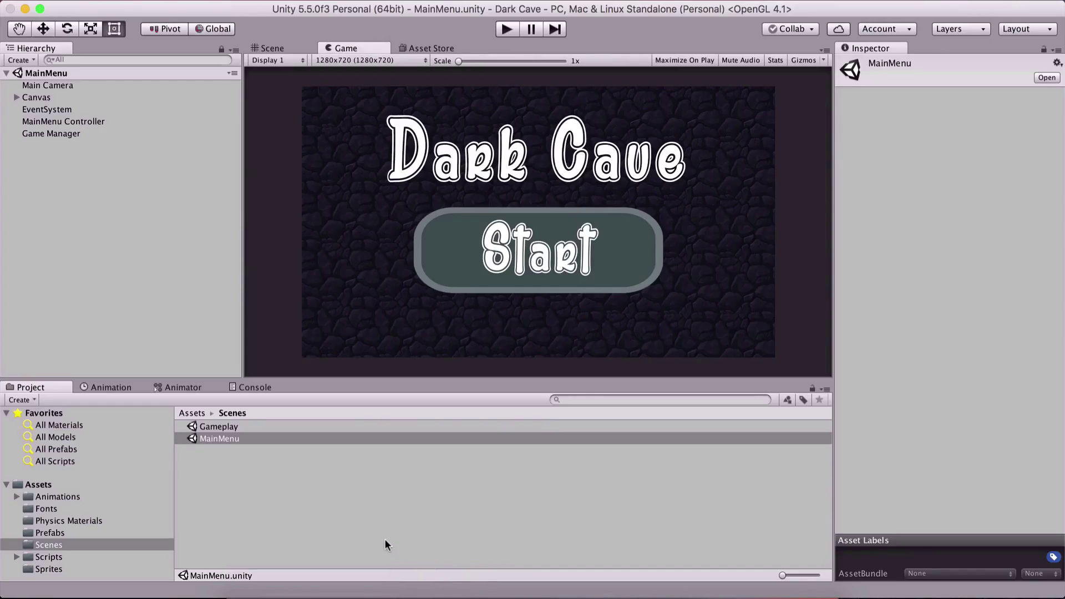
click(361, 592)
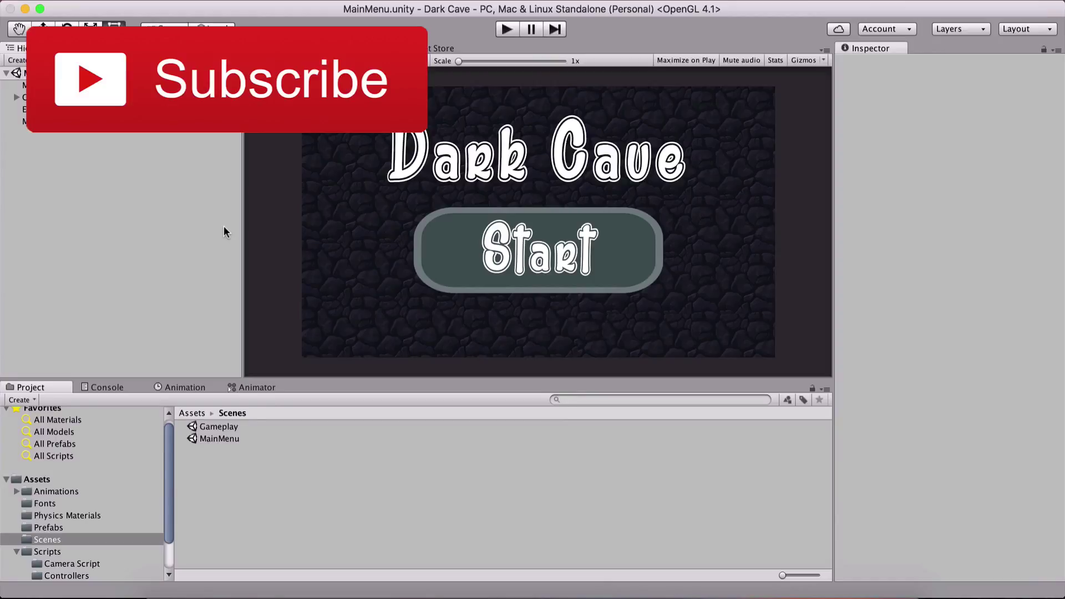
Add a new C# script named GameManager in Assets/Scripts/Controllers beside MainMenuController.
click(191, 415)
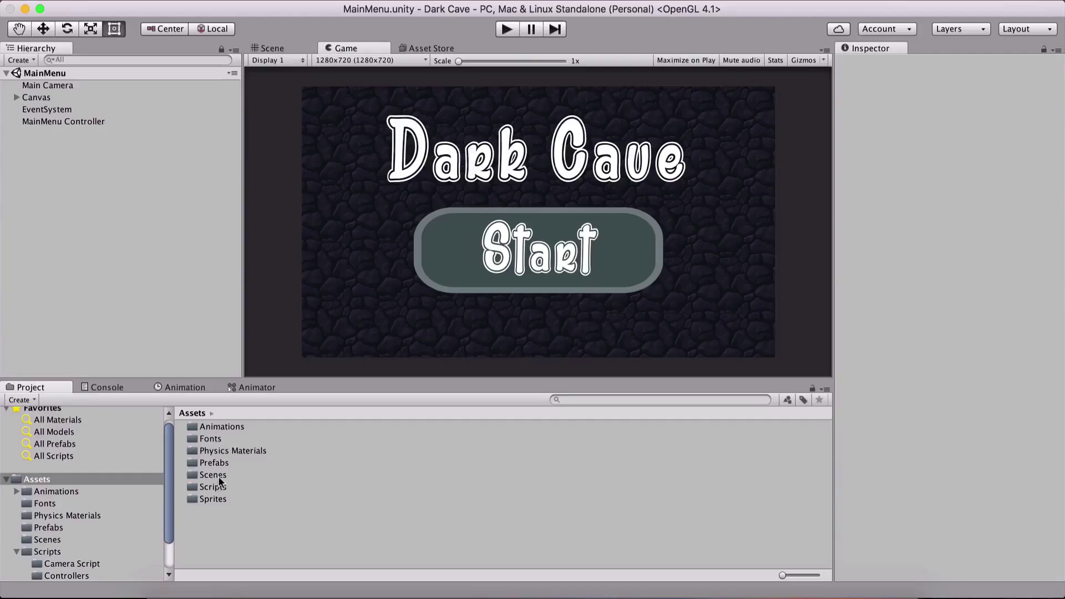
double_click(221, 486)
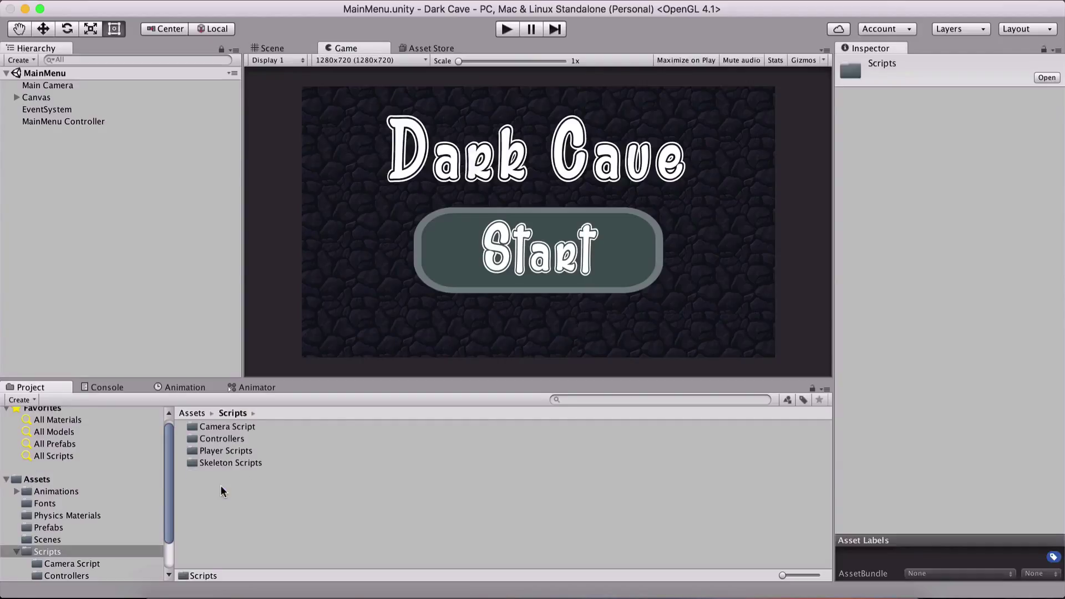
double_click(220, 438)
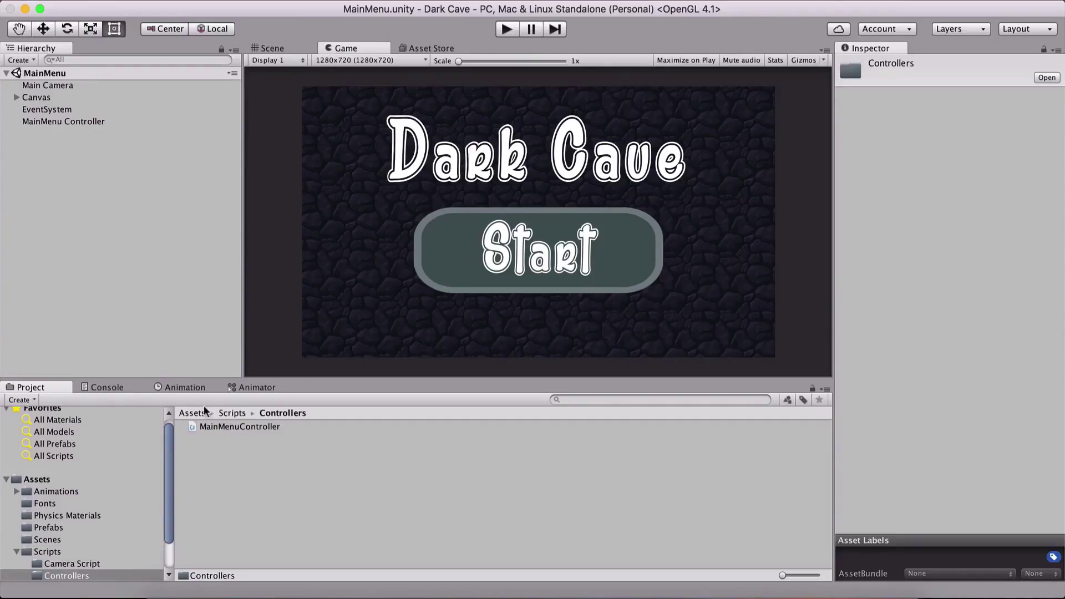
right_click(251, 456)
mouse_move(319, 327)
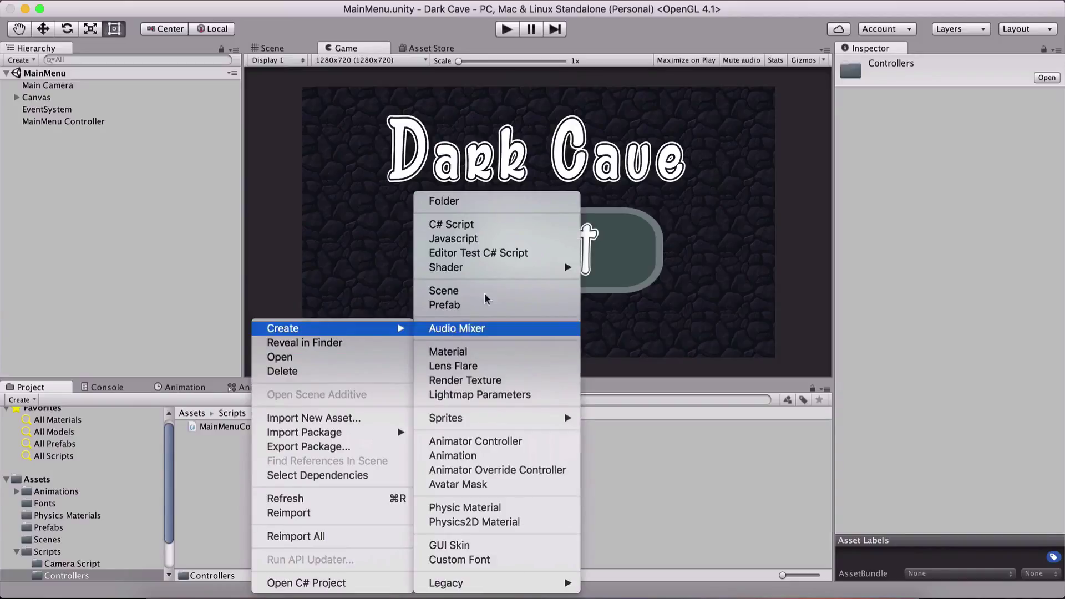
click(461, 225)
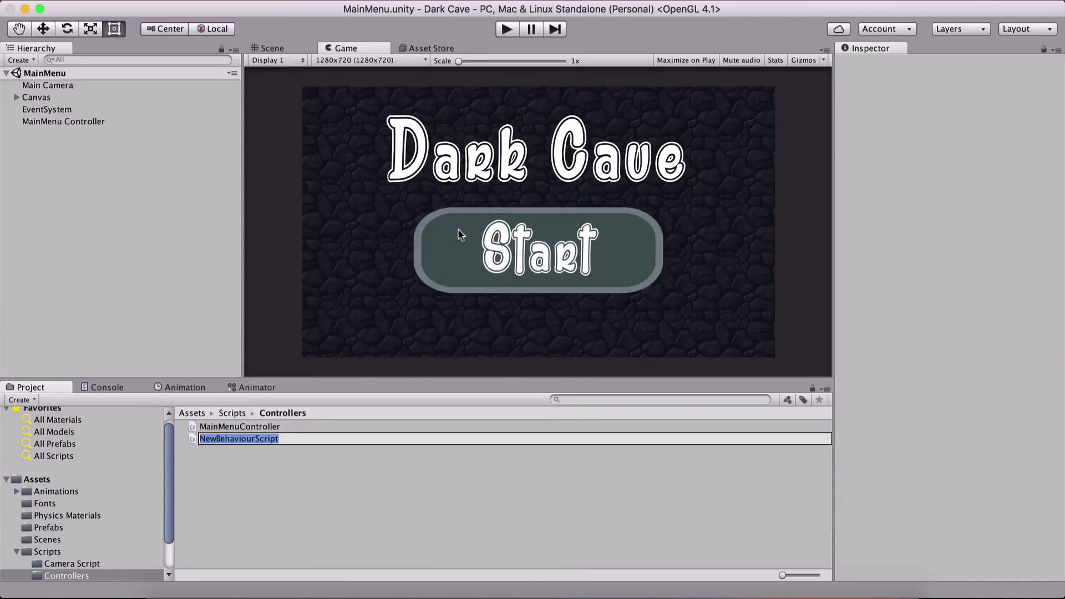
text(GameMan)
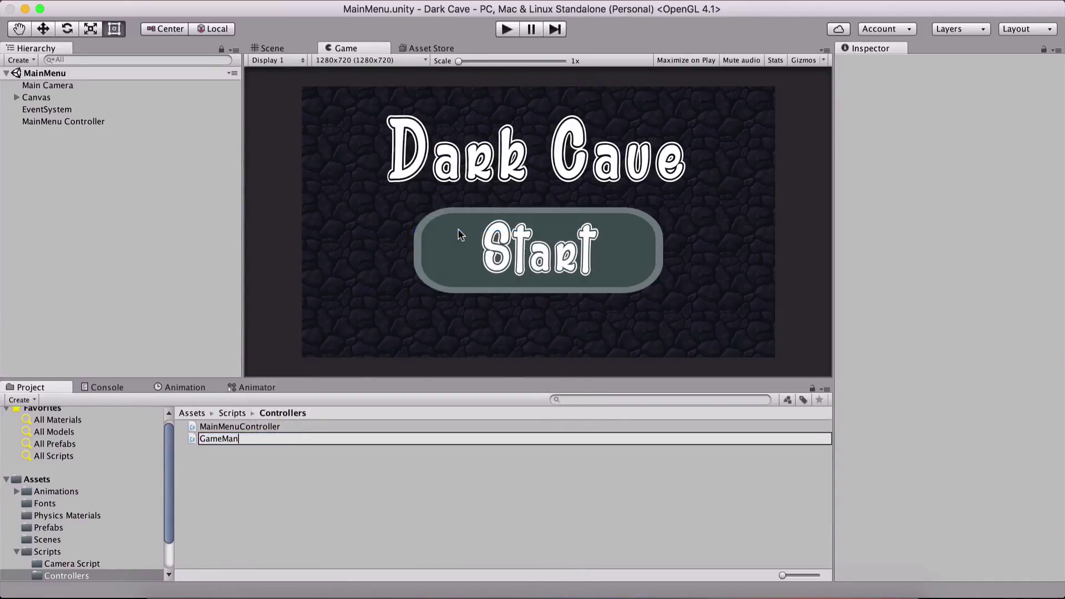
text(ager)
key(Return)
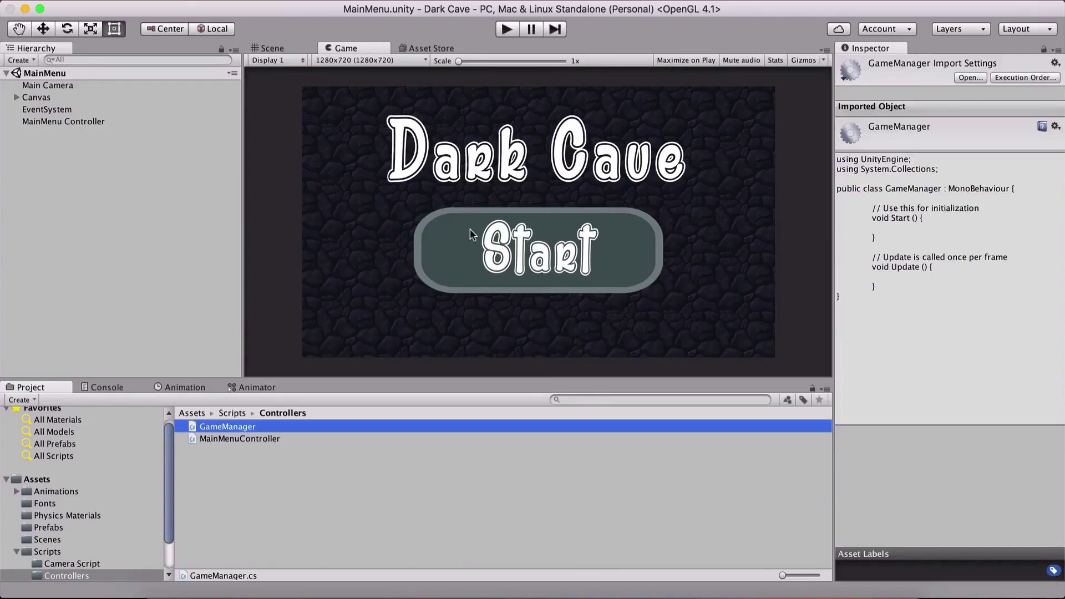
click(850, 133)
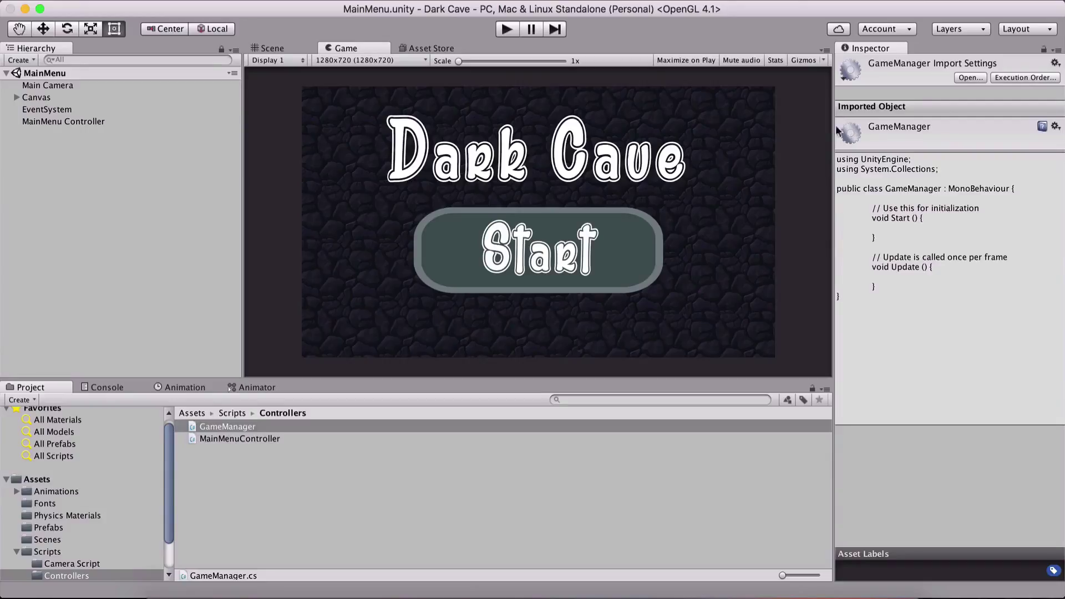
Create an empty GameObject in the scene and set its X position to 0.
click(189, 1)
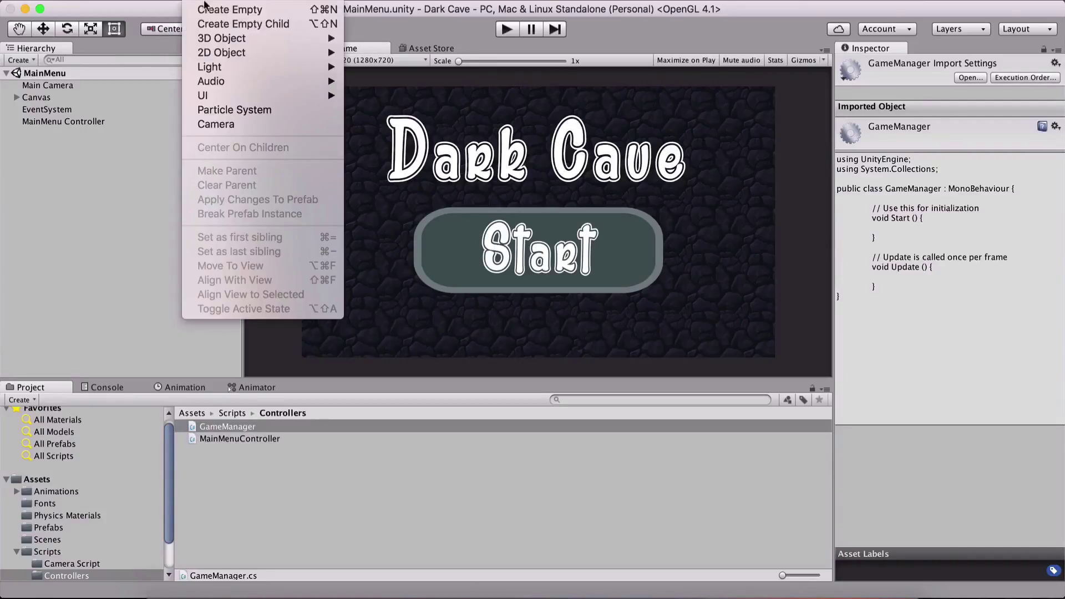
click(191, 8)
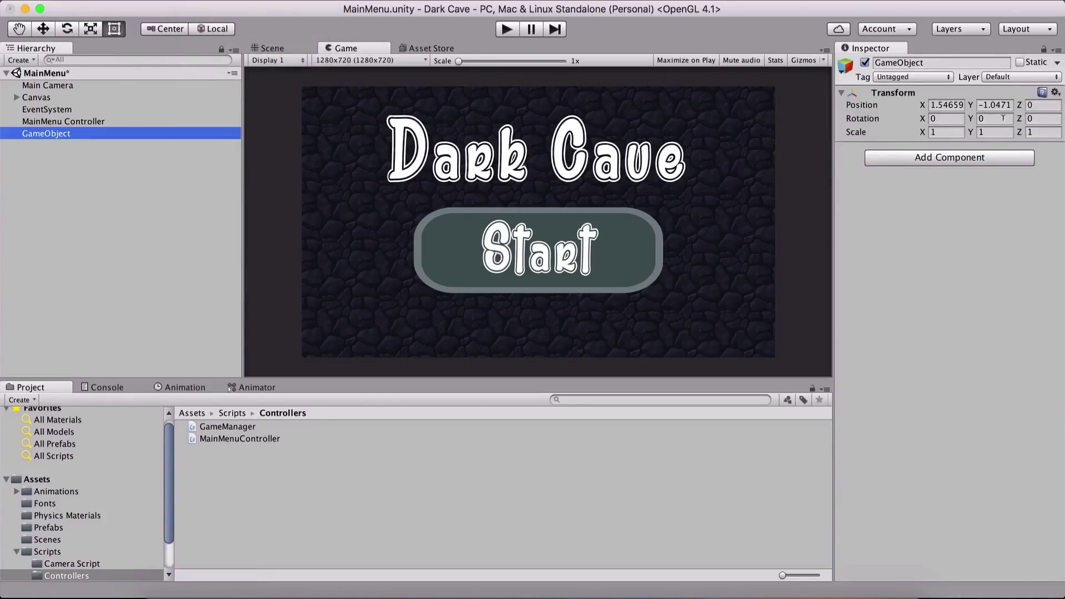
click(960, 106)
text(0)
key(Tab)
text(0)
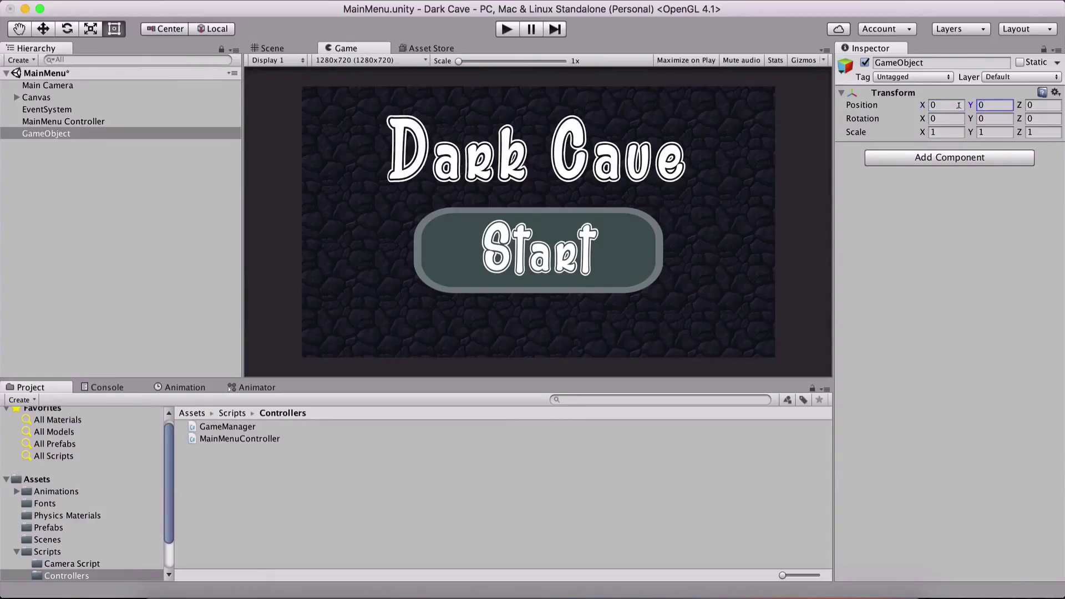
Rename the empty object to 'Game Manager' and attach the GameManager script to it.
click(49, 135)
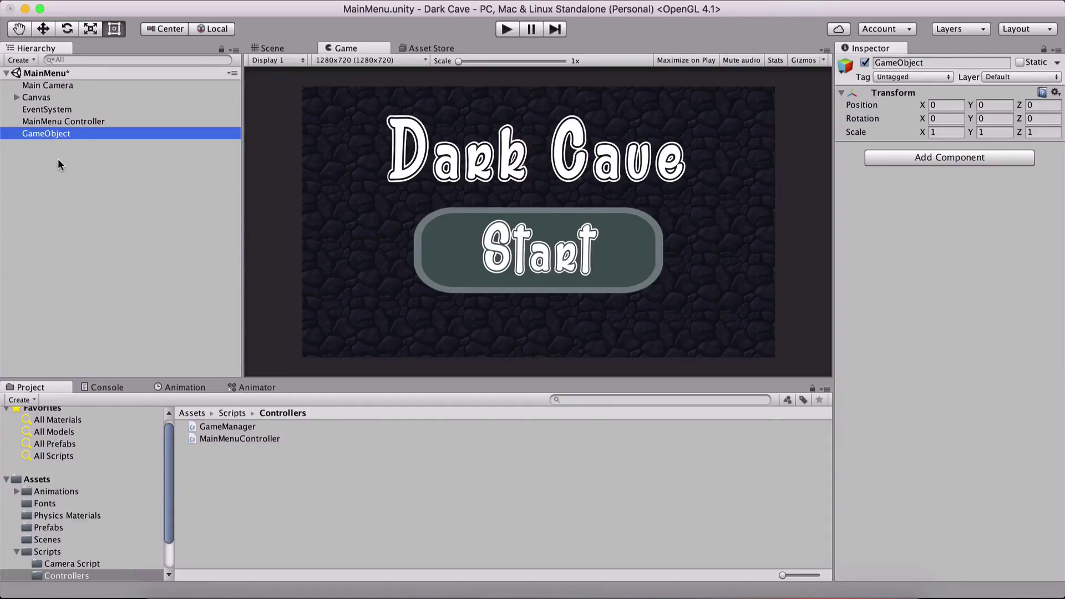
key(Return)
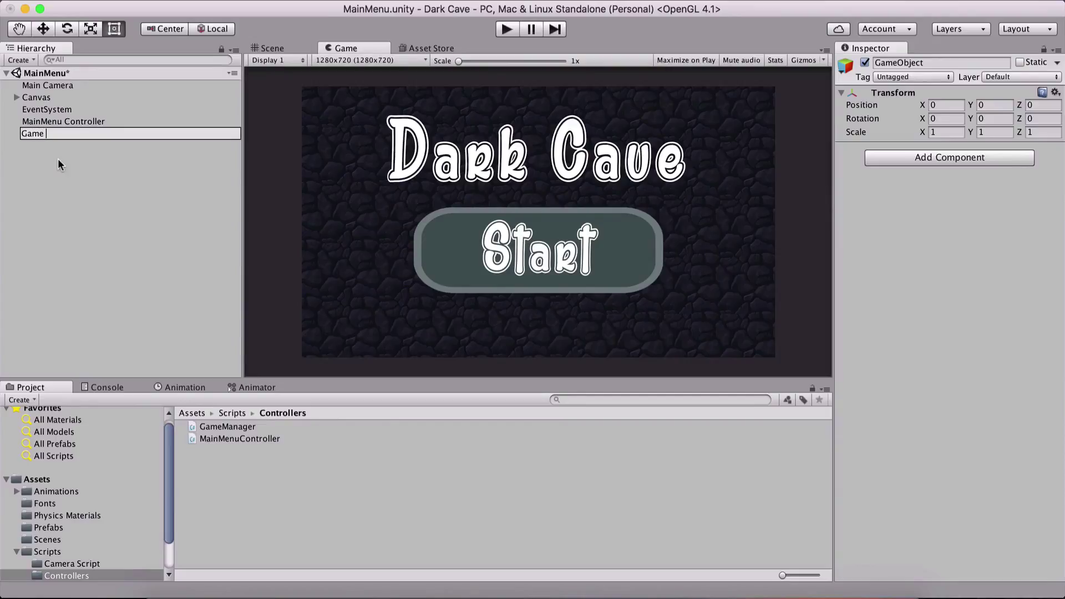
text(Game Manager)
key(Return)
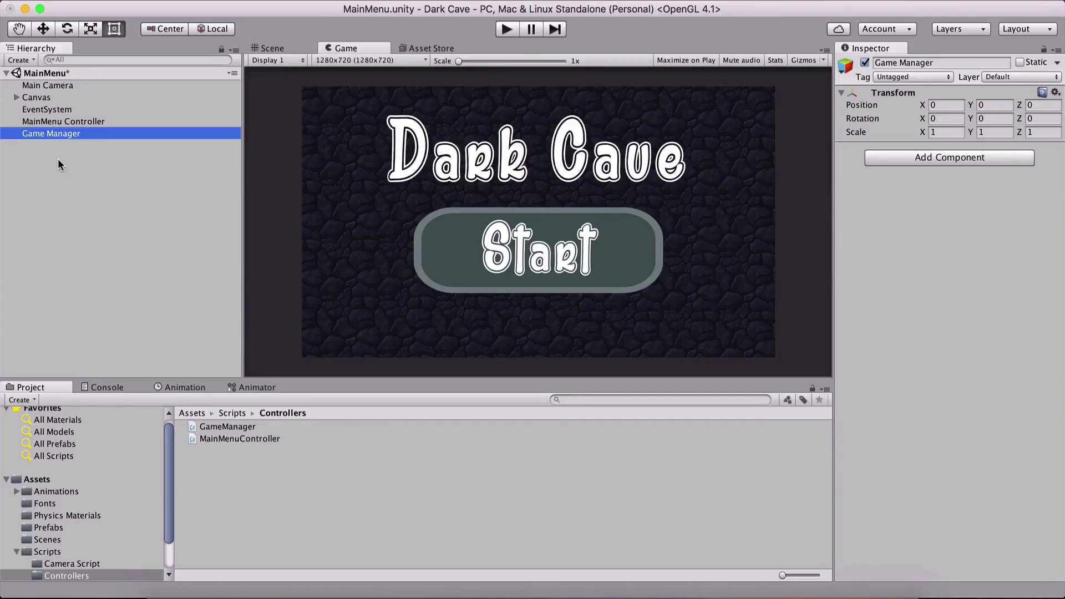
drag(204, 426, 920, 198)
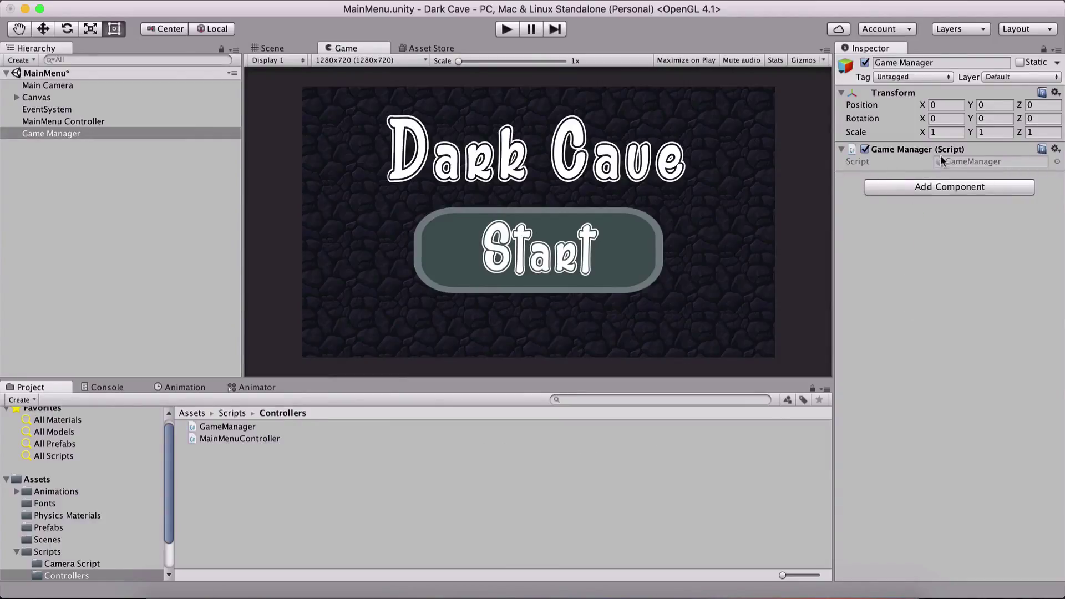
Open GameManager.cs in MonoDevelop and add a '// class' comment after the closing brace.
double_click(967, 162)
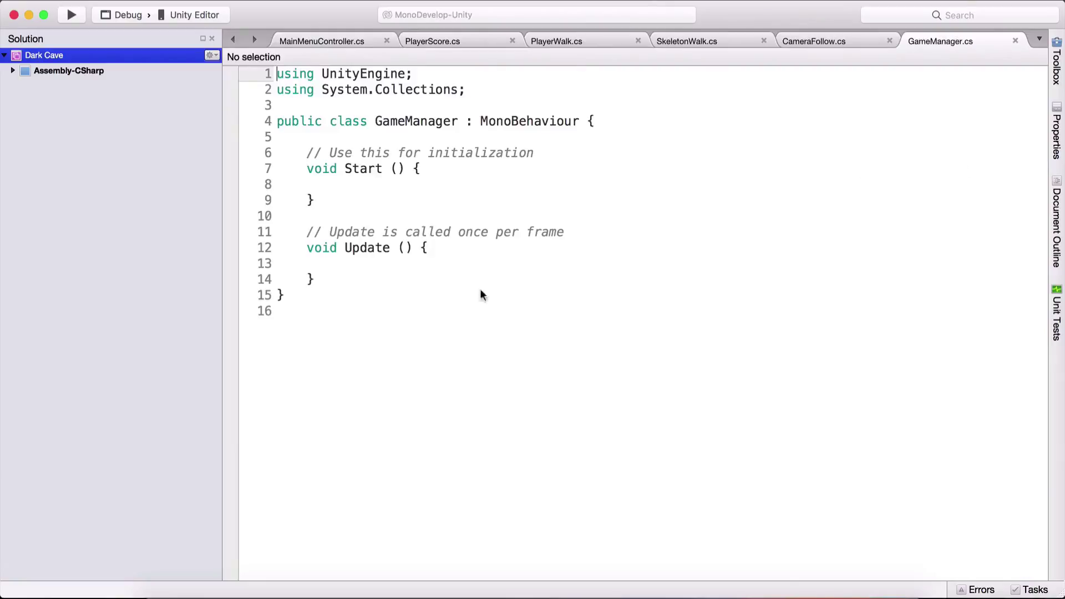
click(370, 266)
key(Down)
key(End)
key(Return)
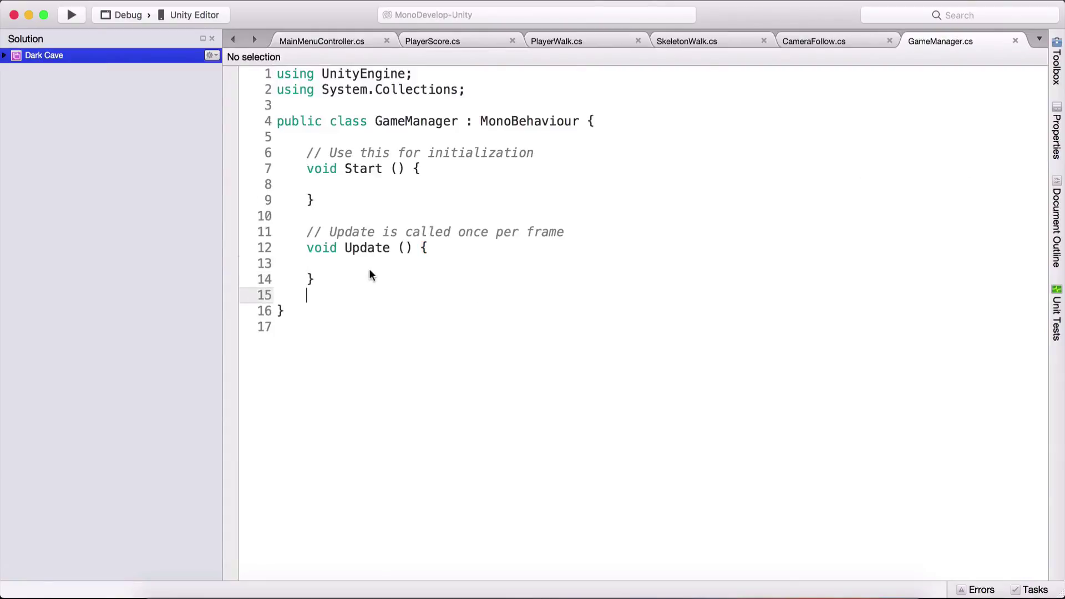
key(Down)
text(// class)
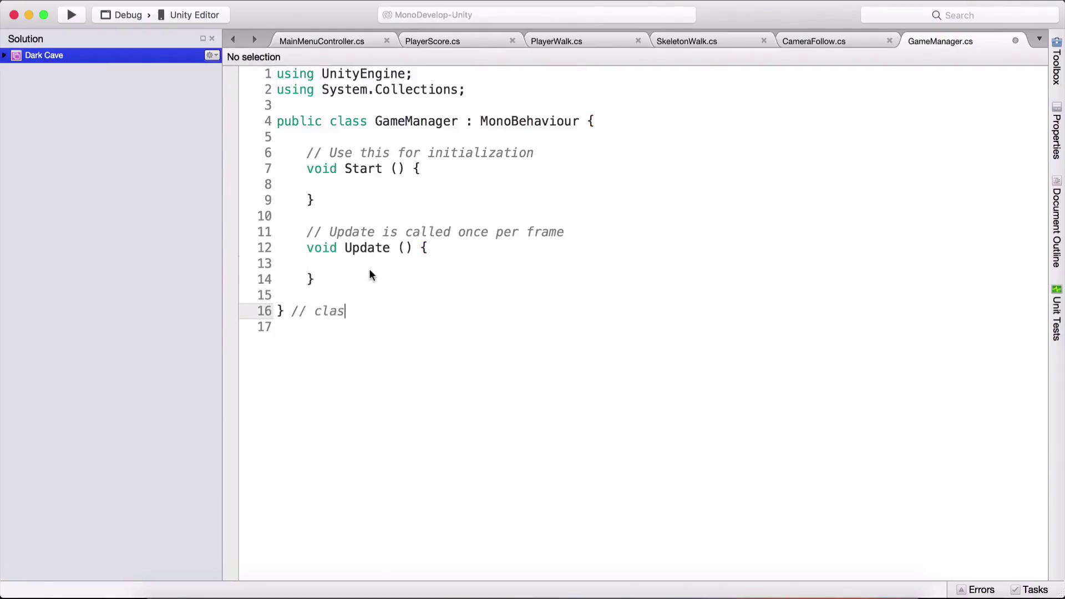
key(Return)
key(Return)
key(Return)
key(Return)
key(Return)
key(Return)
key(Return)
key(Return)
key(Return)
key(Return)
key(Return)
key(Return)
key(Return)
key(Return)
key(Return)
key(Return)
key(Return)
key(Return)
key(Return)
key(Return)
key(Return)
key(Return)
key(Return)
key(Return)
key(Return)
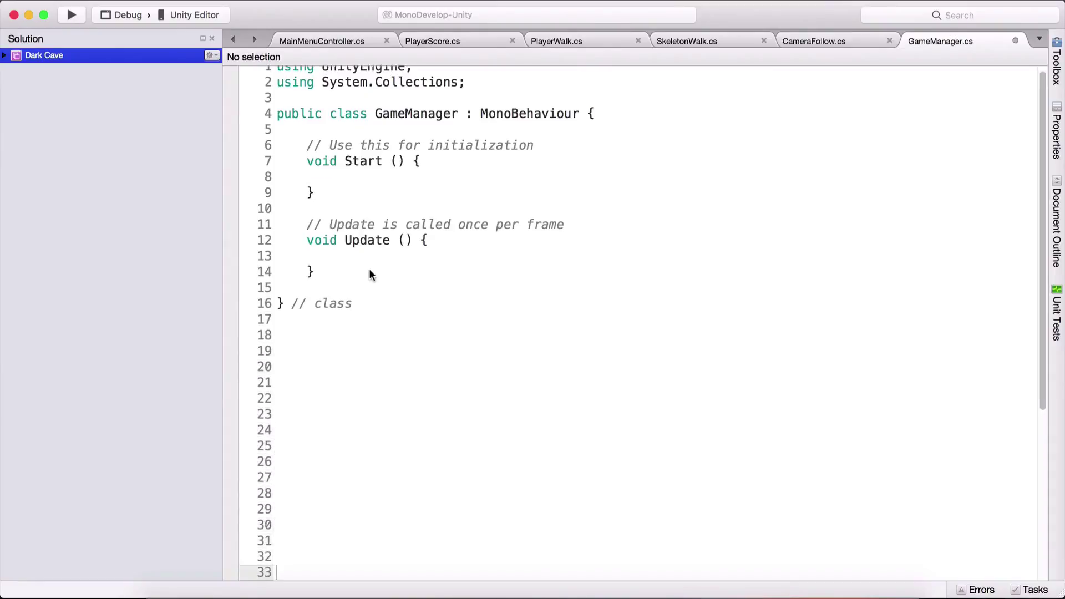
key(Return)
key(Return)
key(Return)
key(Return)
key(Return)
key(Return)
key(Return)
key(Return)
key(Return)
key(Return)
key(Return)
key(Return)
key(Return)
key(Return)
key(Return)
key(Return)
key(Return)
key(Return)
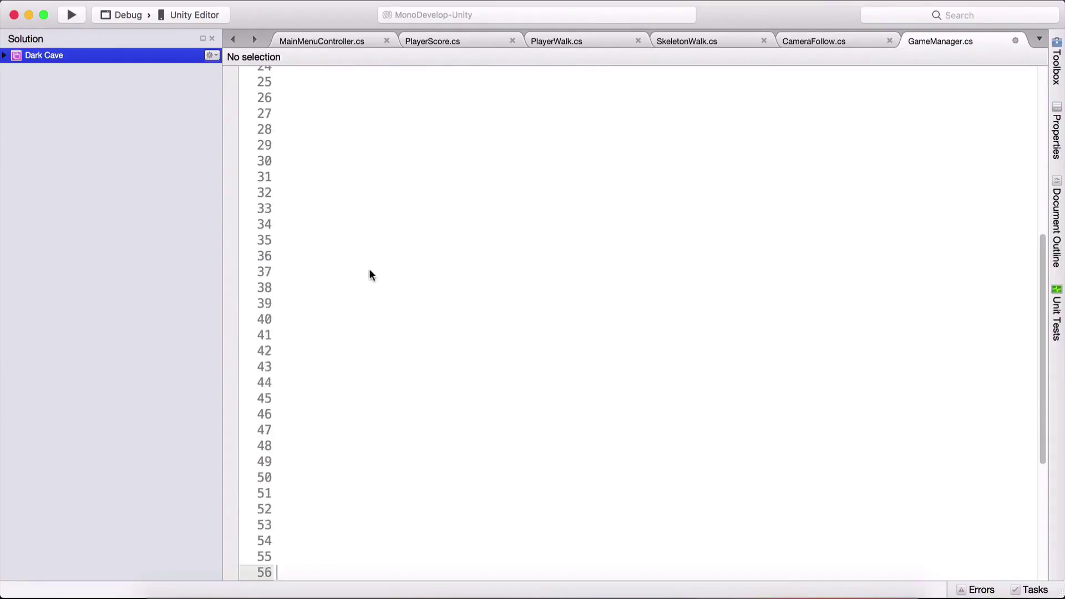
Delete the Start and Update methods, leaving the class body empty.
scroll(371, 274, down, 5)
scroll(369, 272, up, 15)
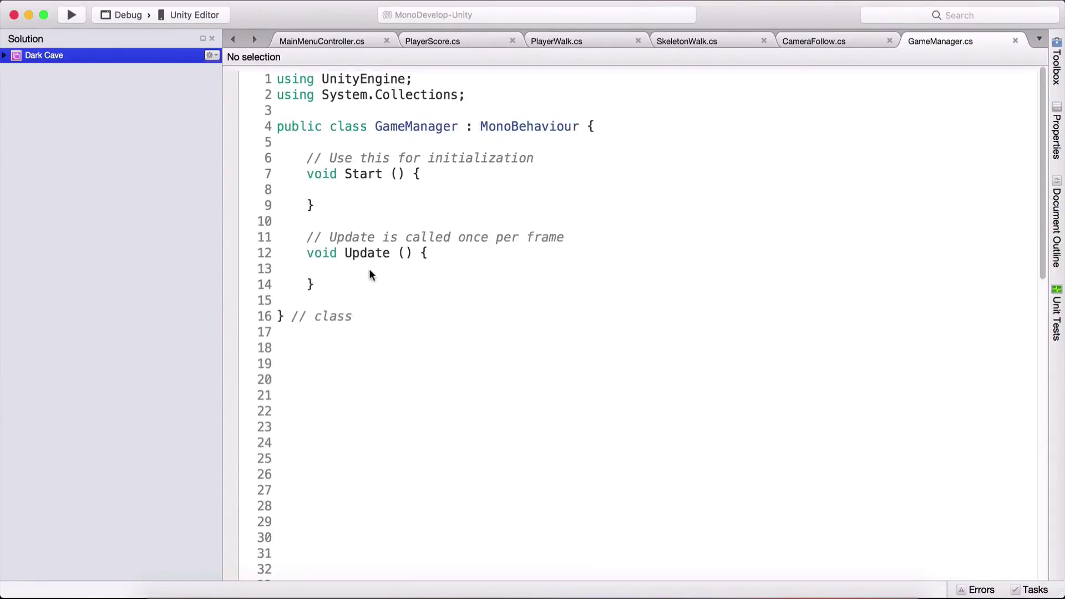
click(393, 274)
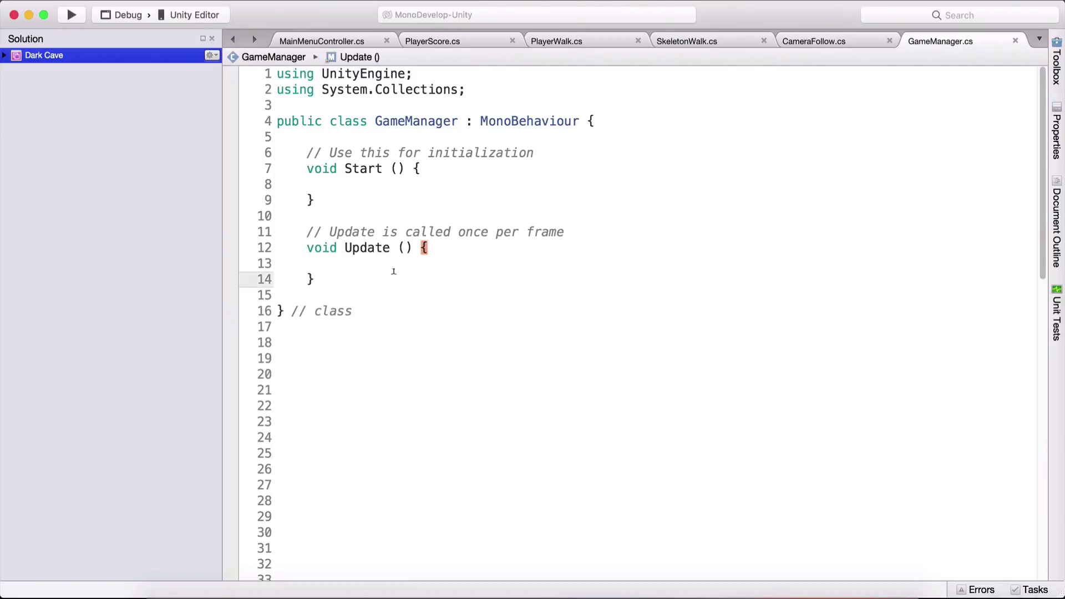
key(shift+Up)
key(shift+Up)
key(shift+Up)
key(shift+Up)
key(shift+Up)
key(shift+Up)
key(shift+Up)
key(shift+Up)
key(BackSpace)
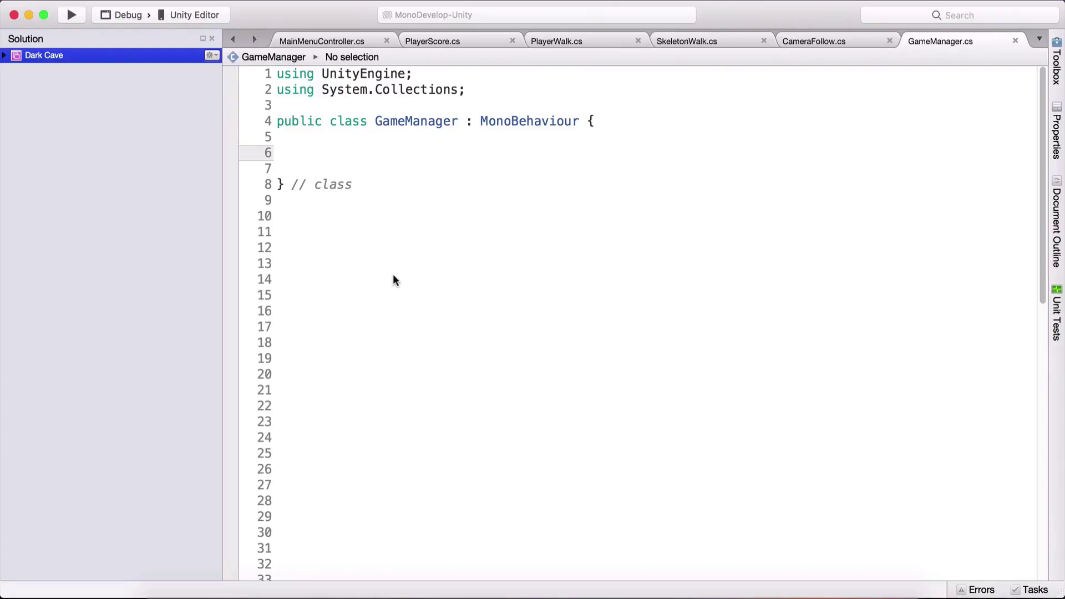
Add public int score, public int lifeScore and public bool playerDiedGameRestarted fields, then save.
text(public )
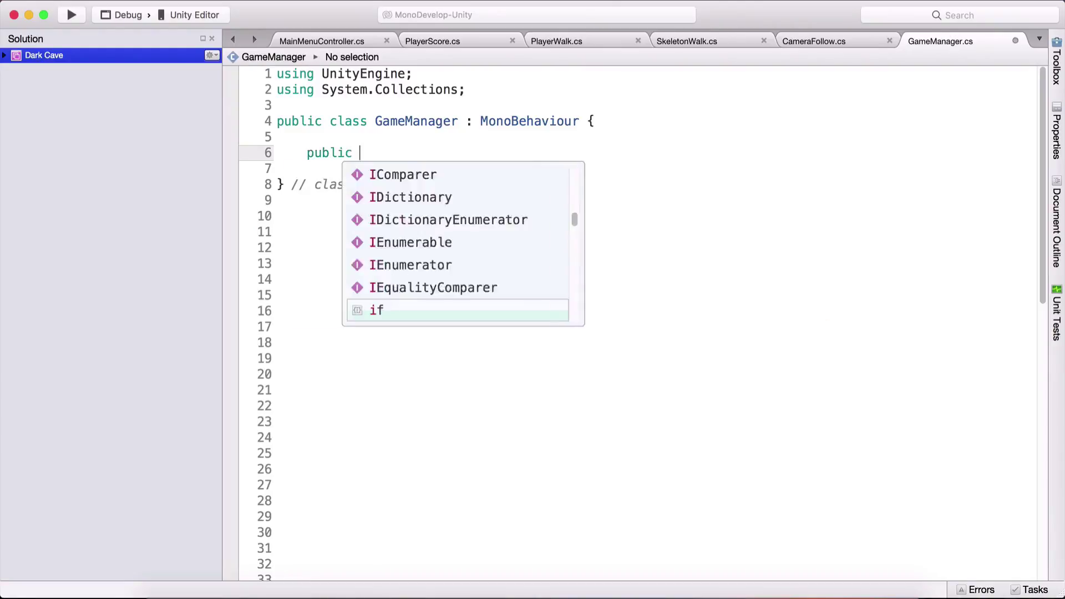
text(int score;)
key(Return)
text(p)
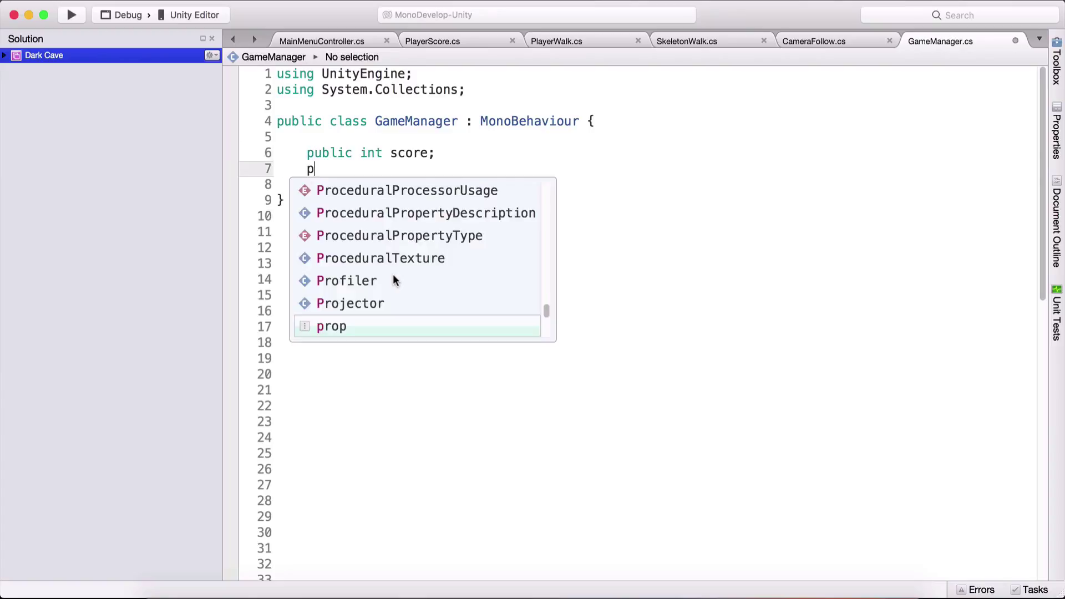
text(ublic int )
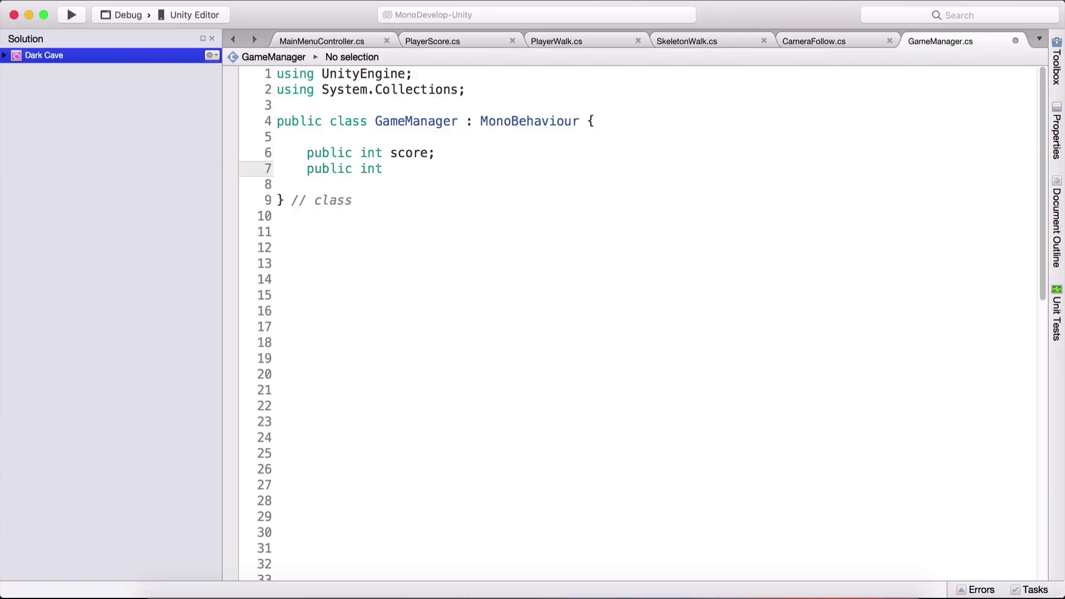
text(lifeScore;)
key(super+s)
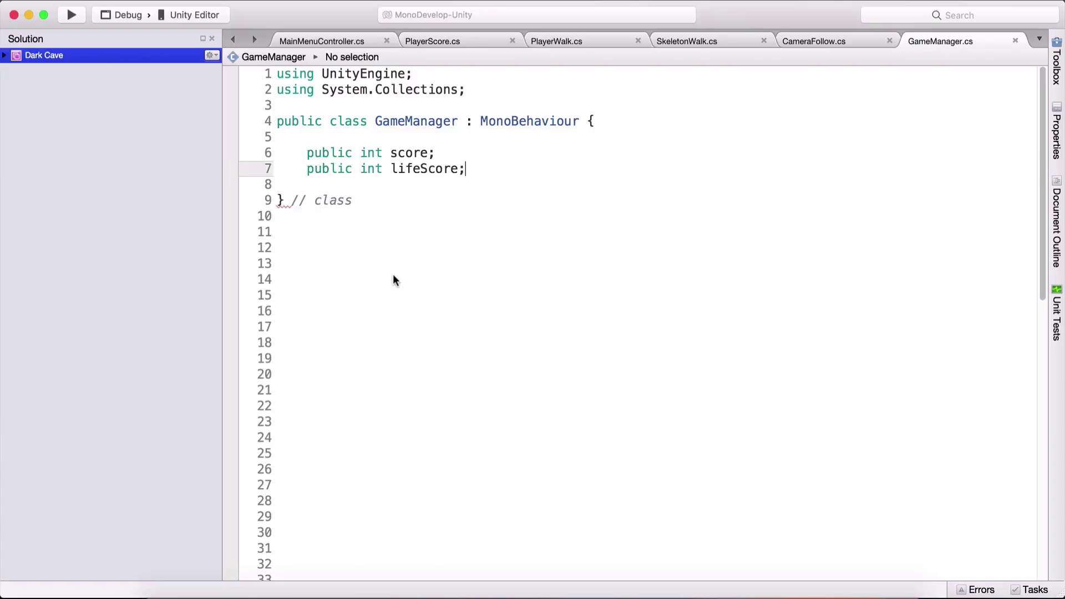
key(Return)
key(Return)
text(public bo)
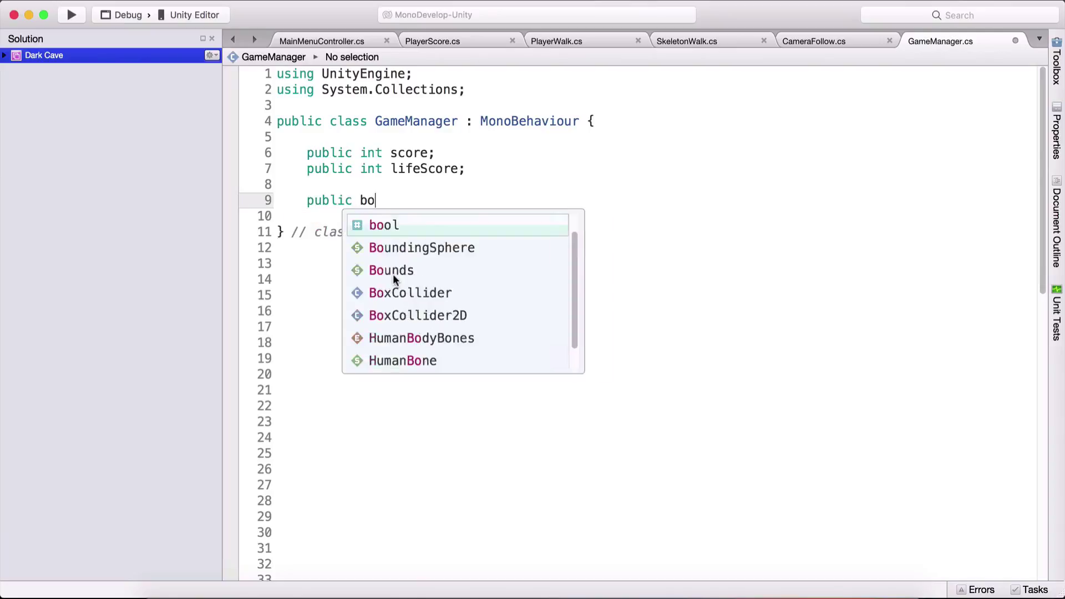
text(ol playerDie)
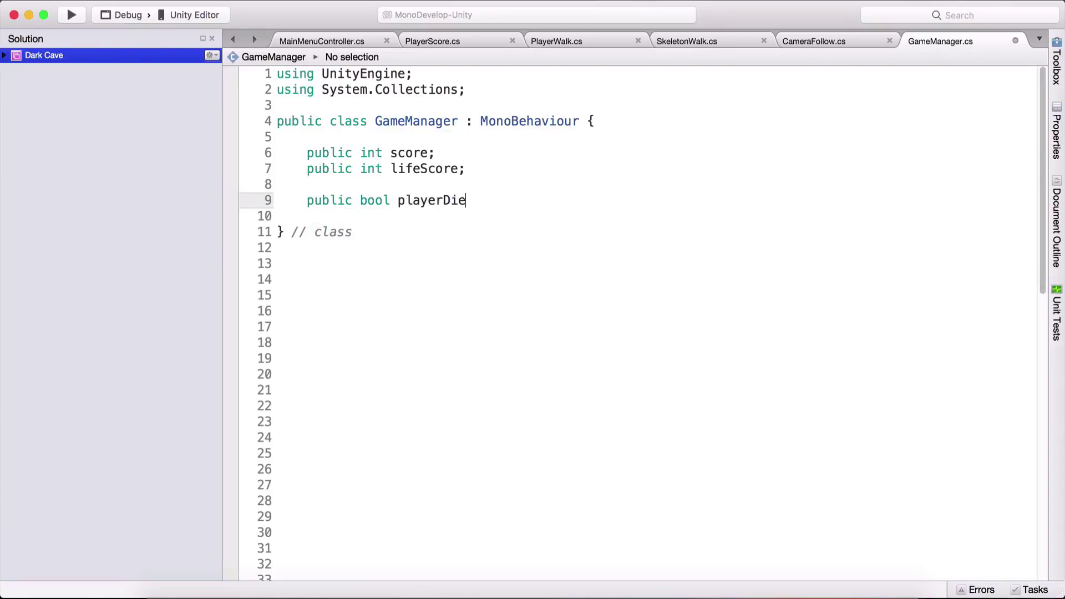
text(dGameRestart)
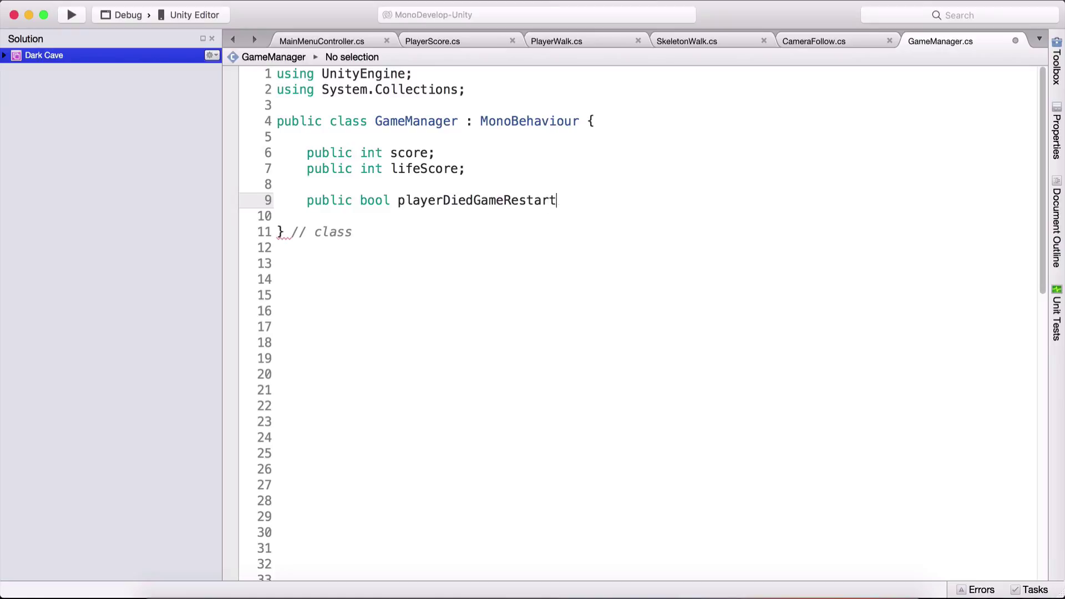
text(ed;)
key(super+s)
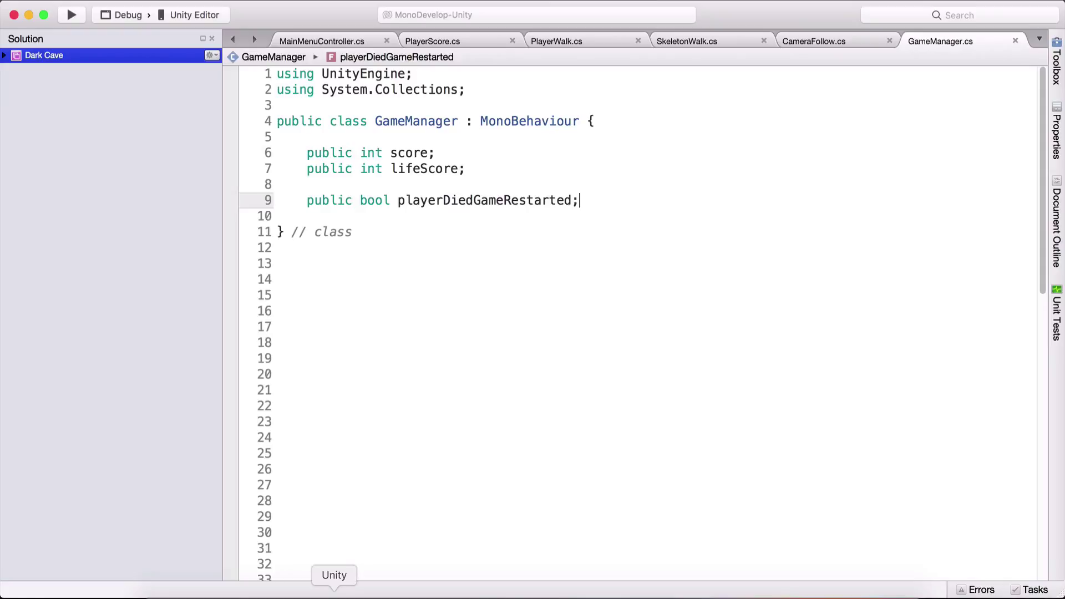
click(334, 590)
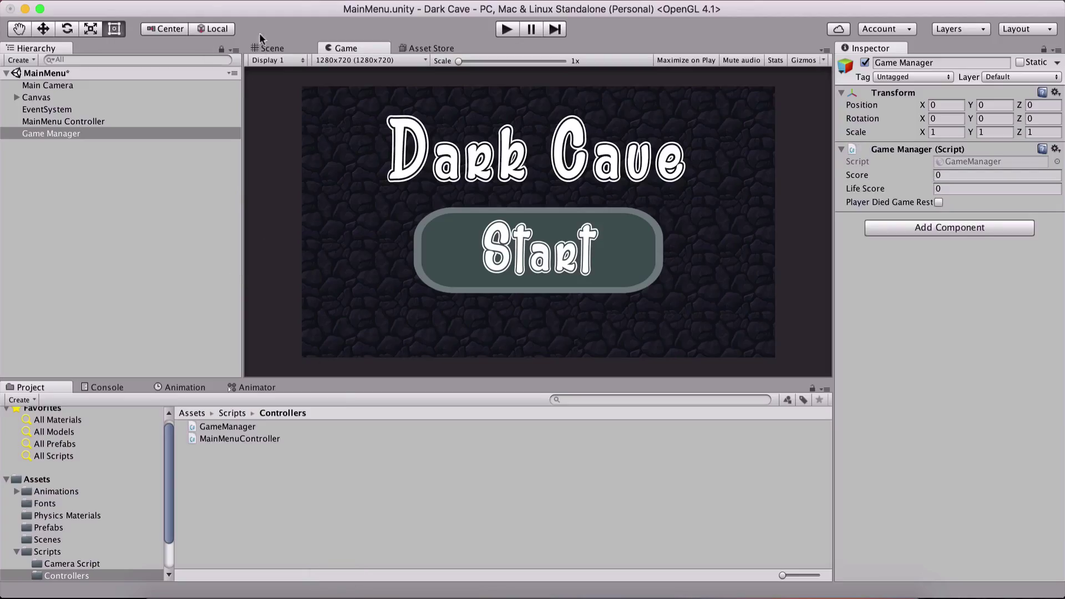
click(146, 183)
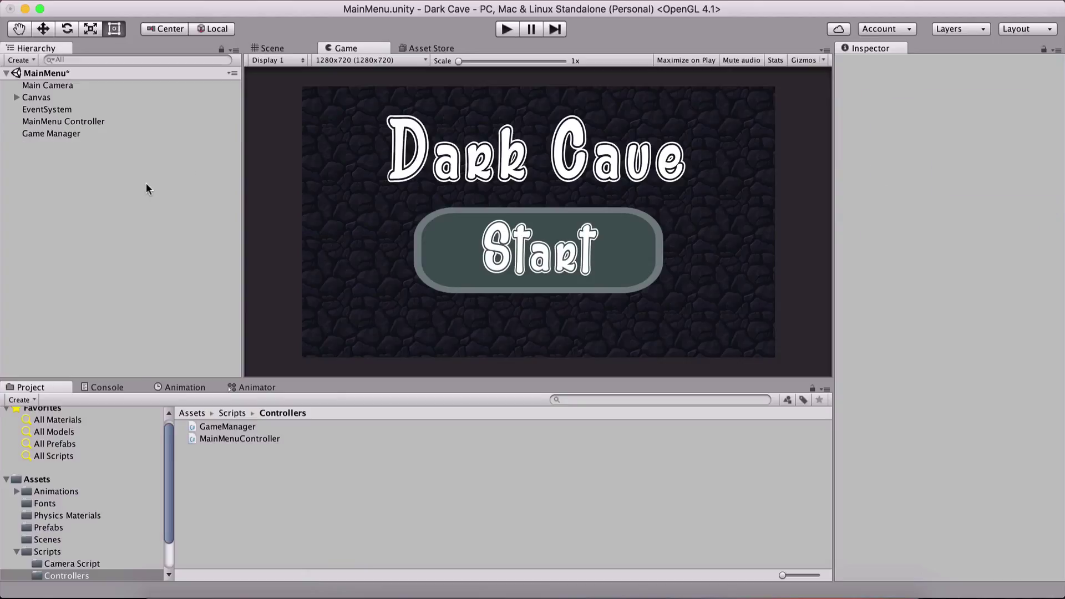
click(85, 135)
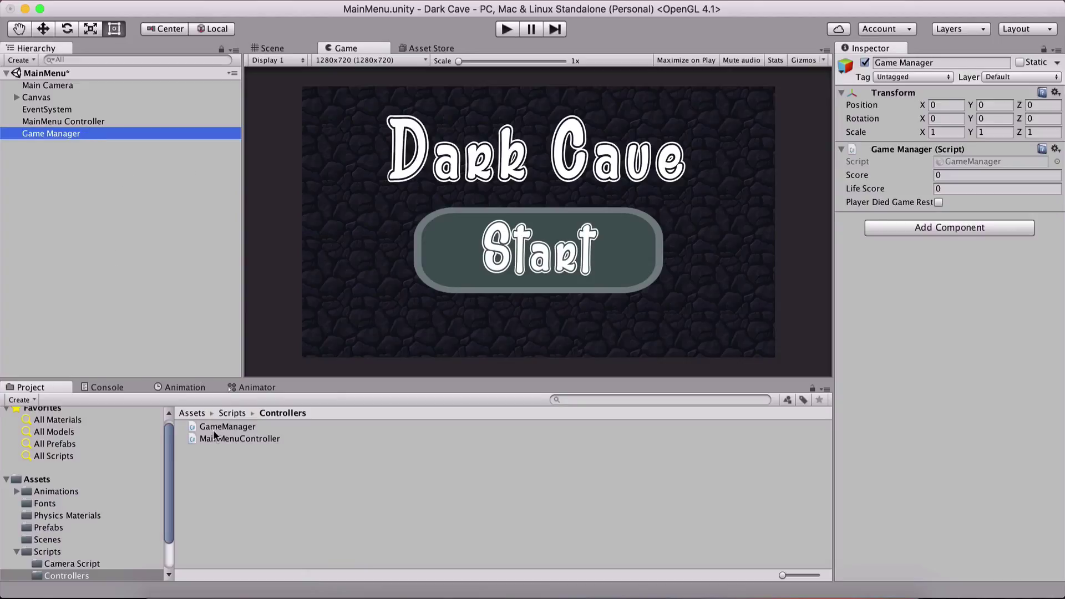
click(153, 275)
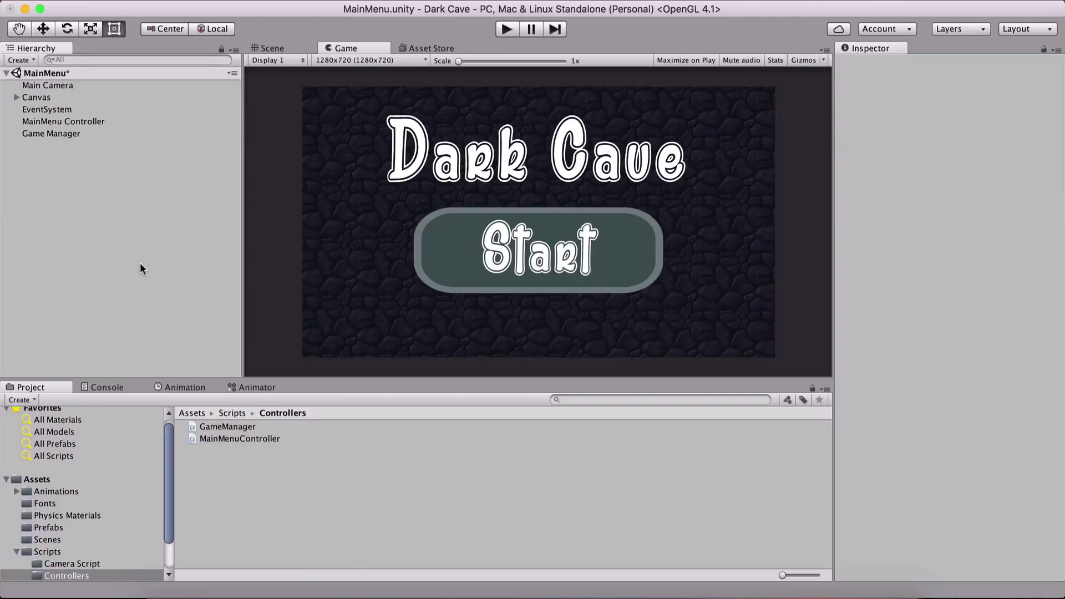
click(66, 135)
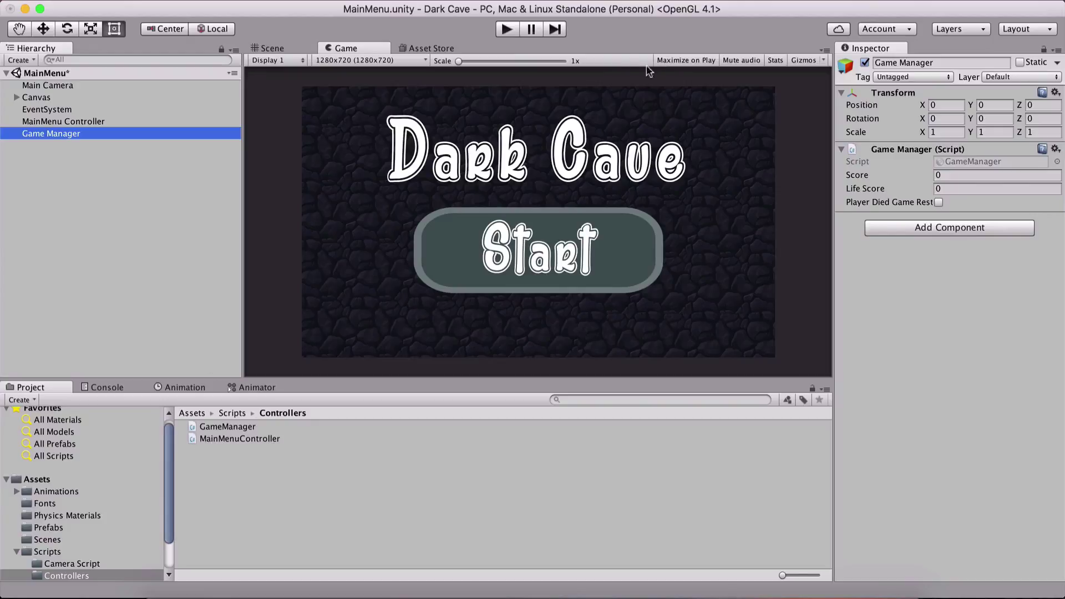
click(504, 30)
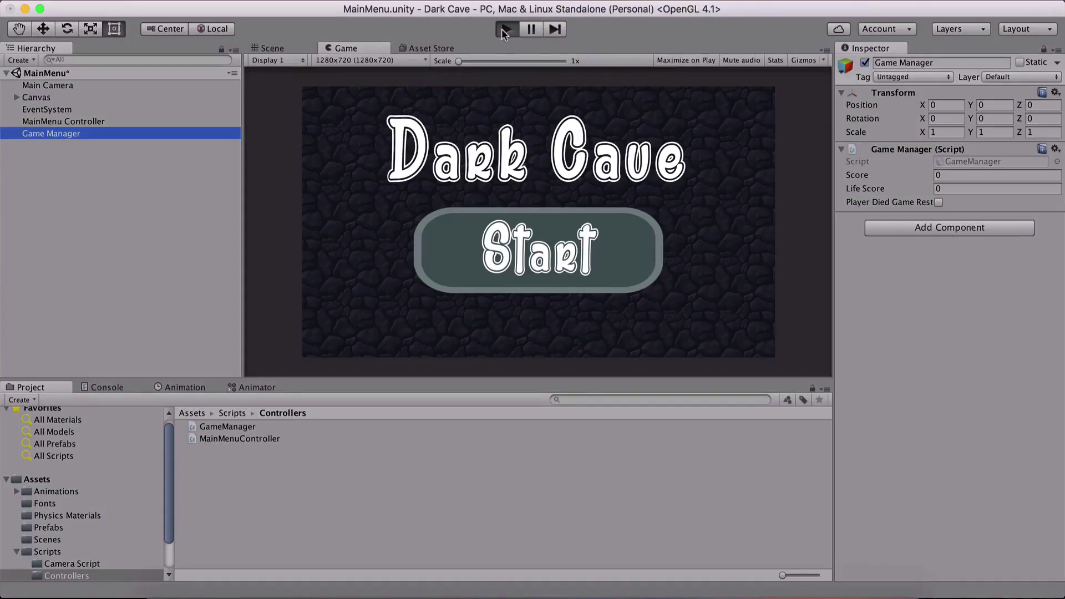
click(53, 134)
click(509, 270)
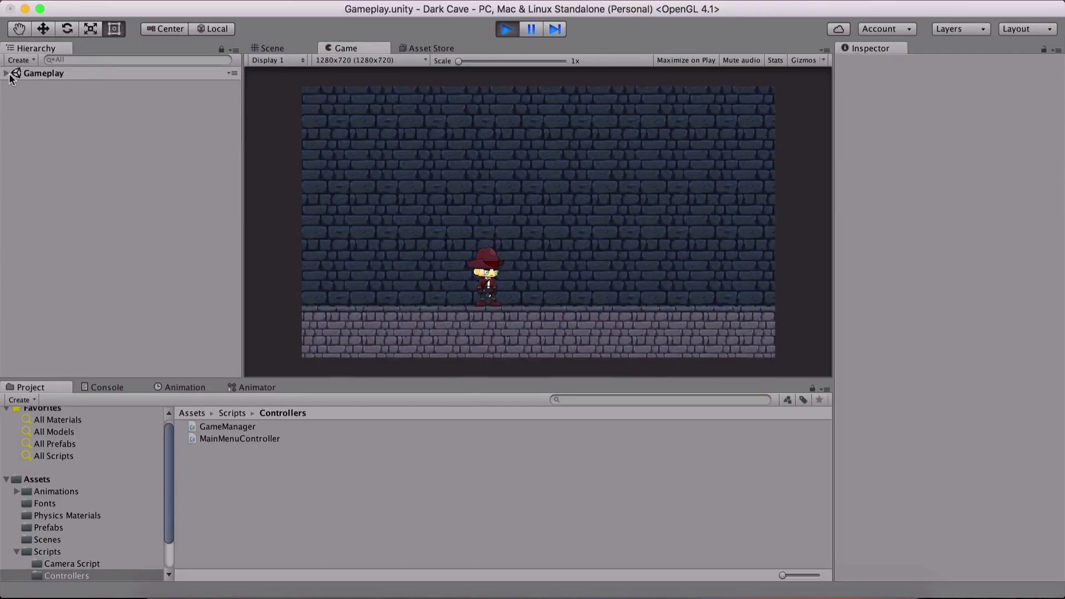
click(7, 74)
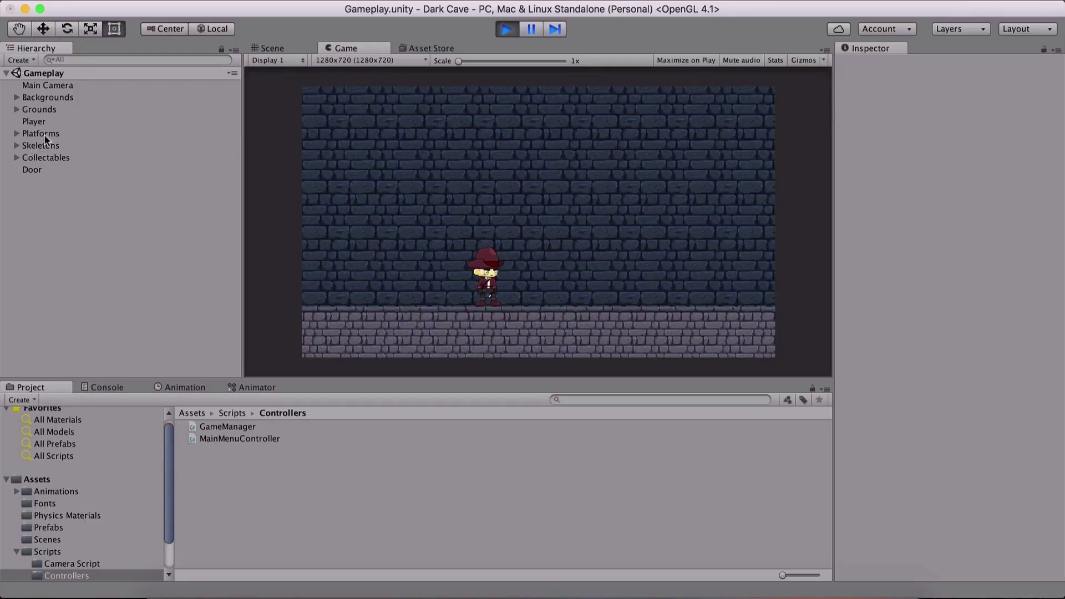
click(506, 29)
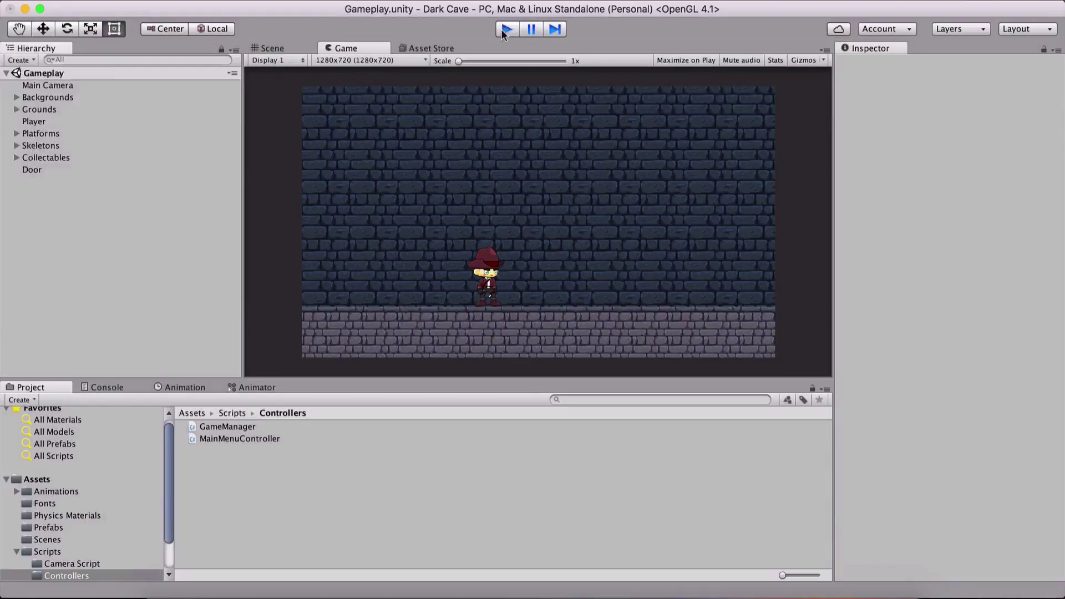
click(37, 133)
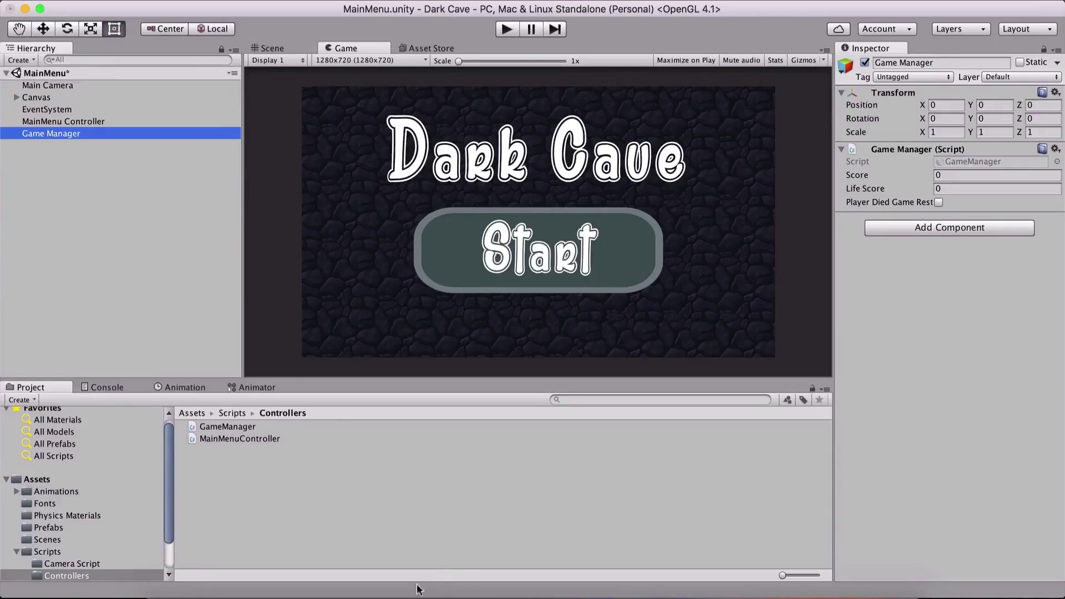
Insert 'public static GameManager instance;' on a new line above the score field.
click(388, 593)
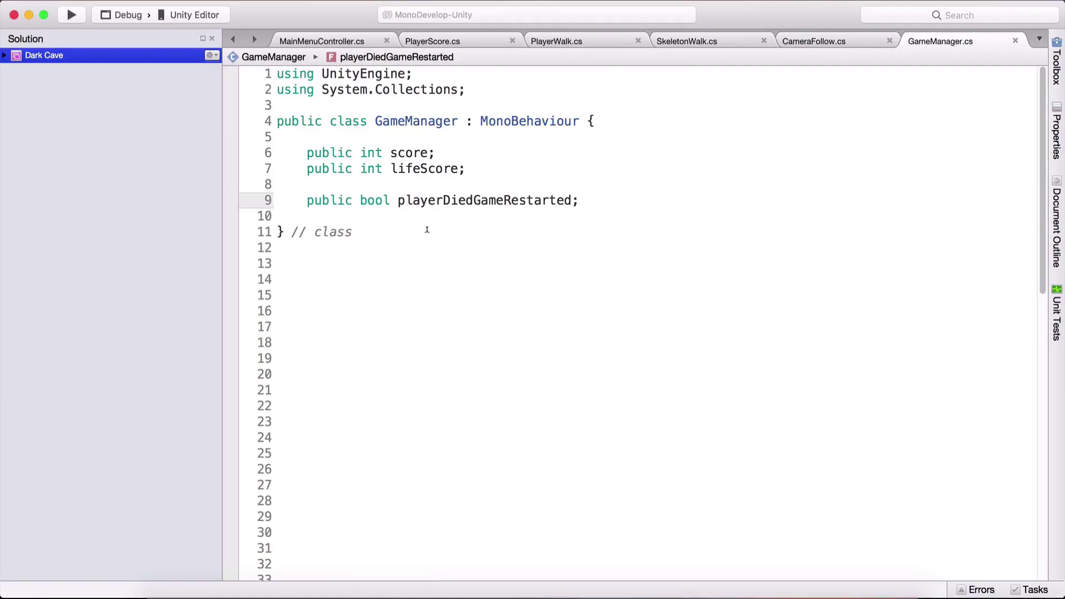
drag(307, 153, 478, 169)
click(478, 169)
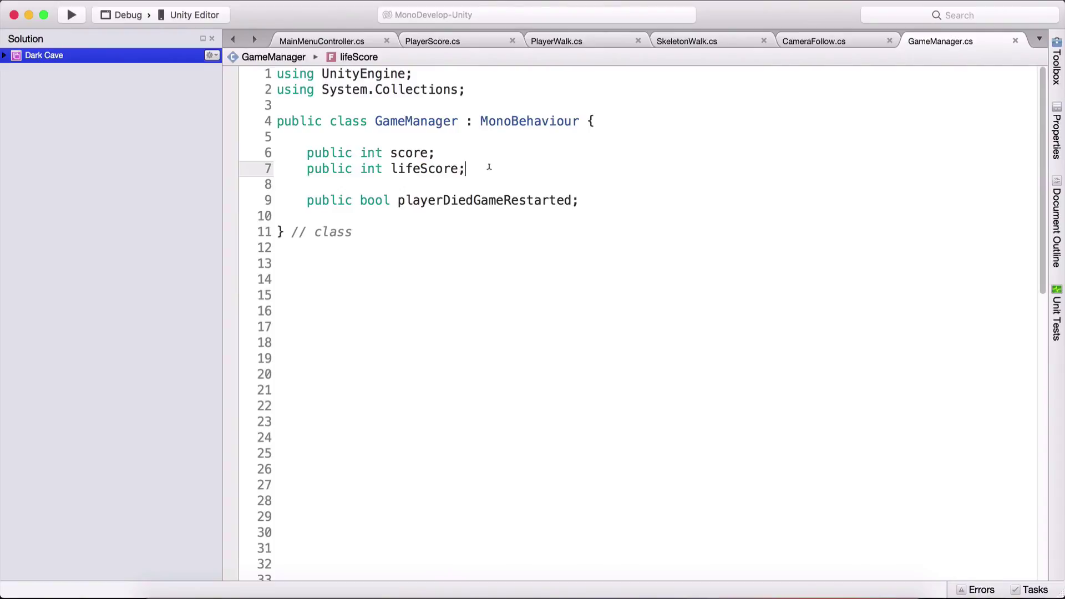
click(454, 135)
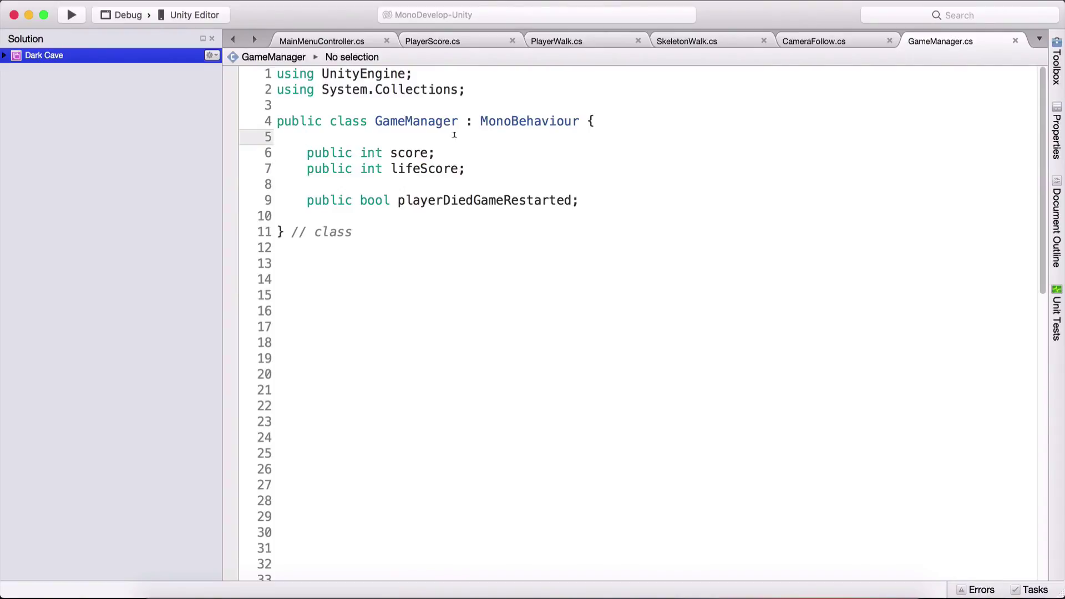
key(Return)
key(Return)
key(Up)
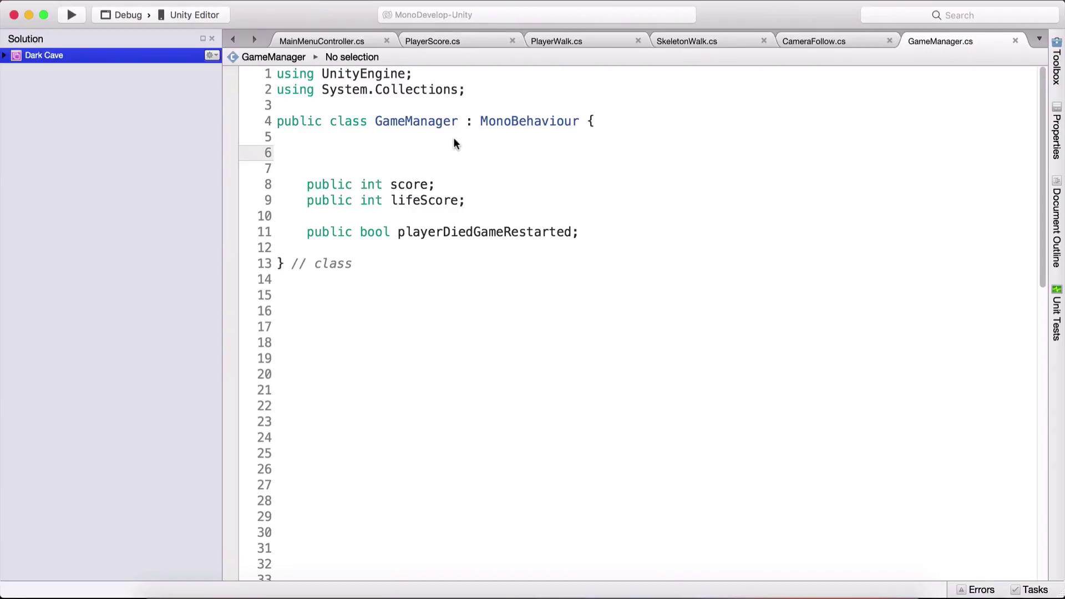
text(public )
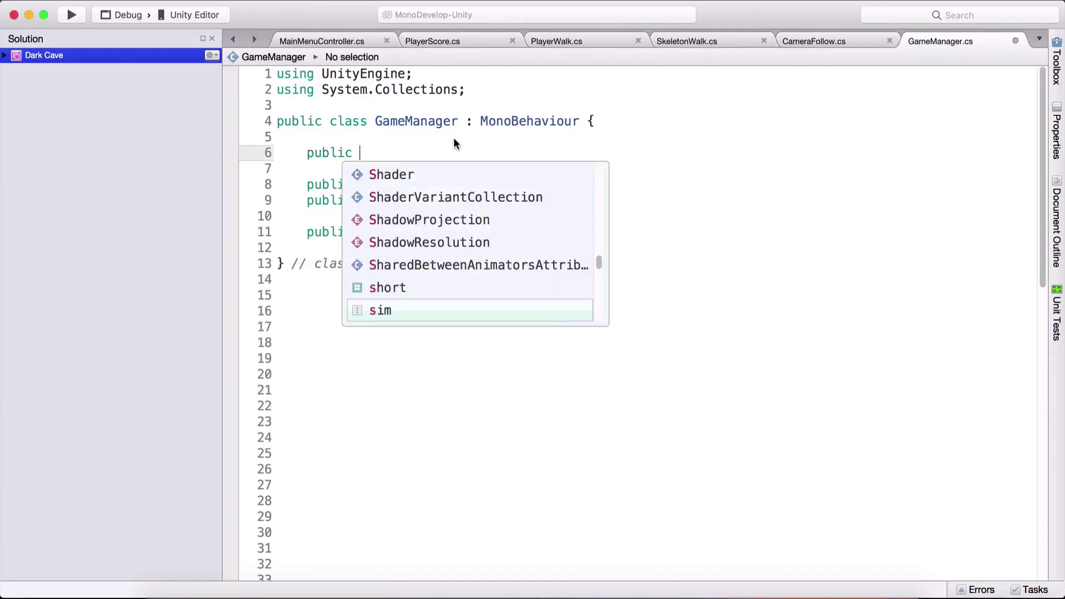
text(static Ga)
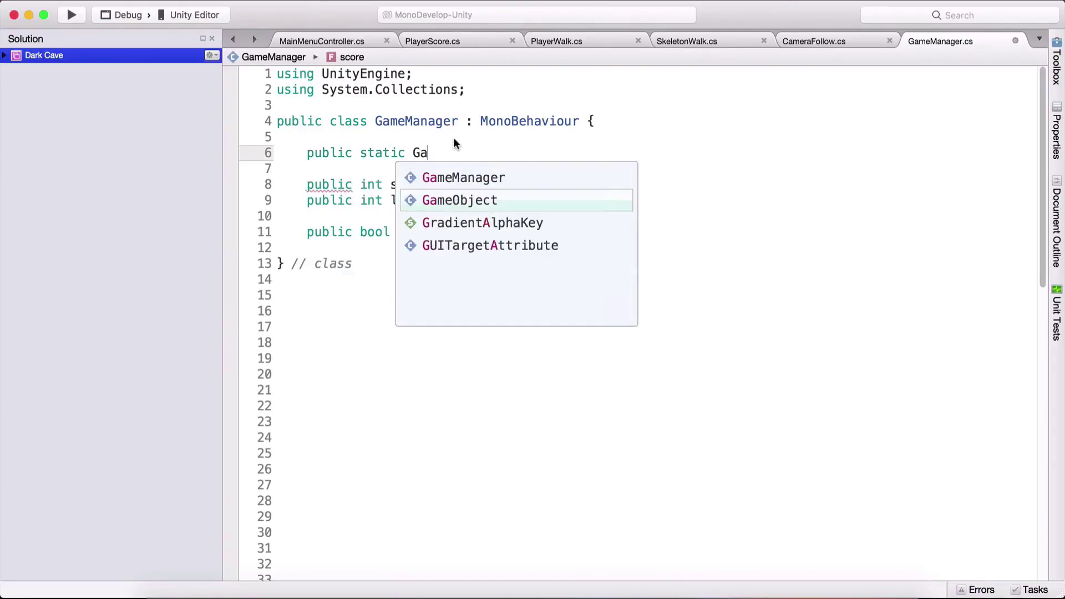
text(meManager inst)
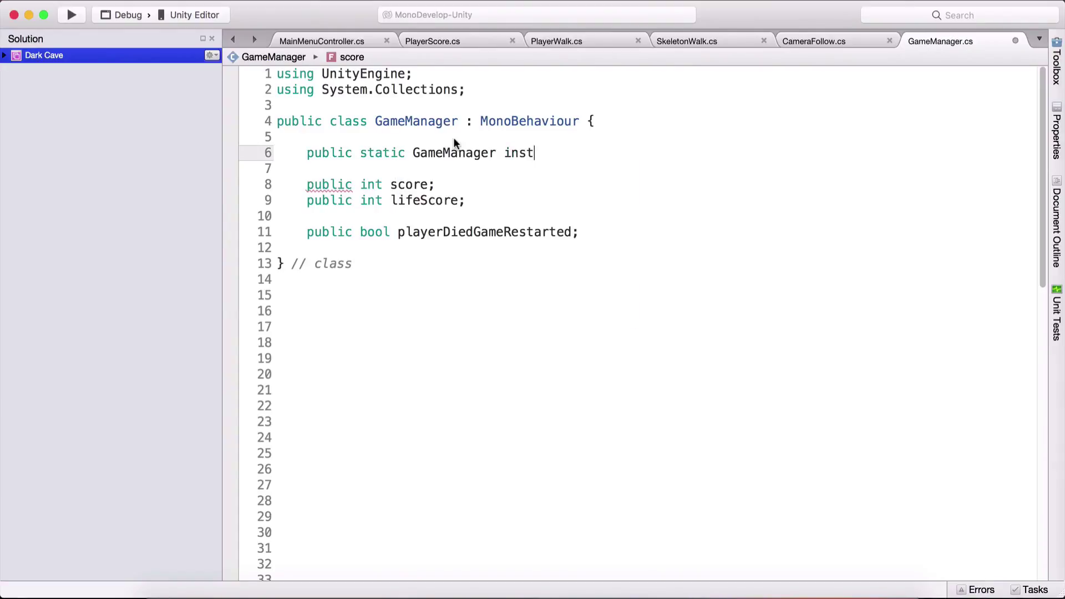
text(ance;)
Highlight the static keyword and instance declaration, then open new lines below the fields.
double_click(368, 155)
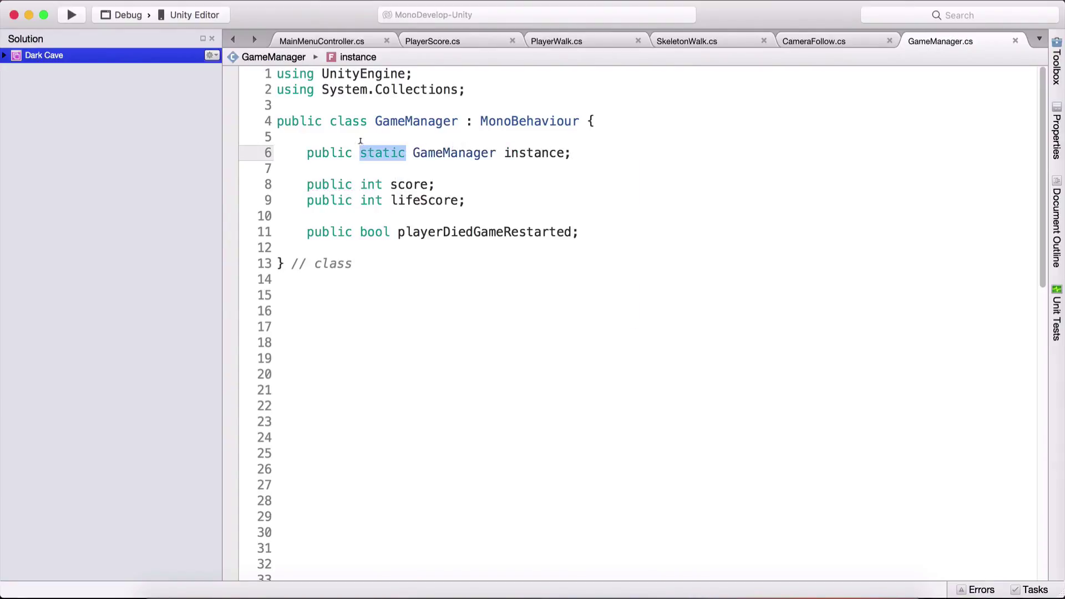
click(429, 152)
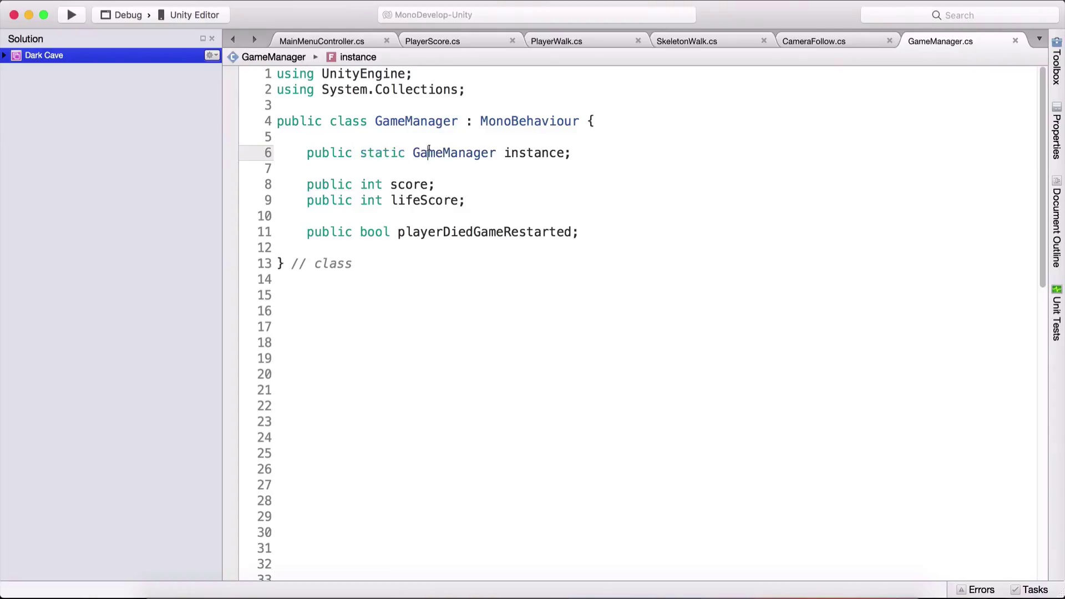
double_click(533, 153)
double_click(399, 123)
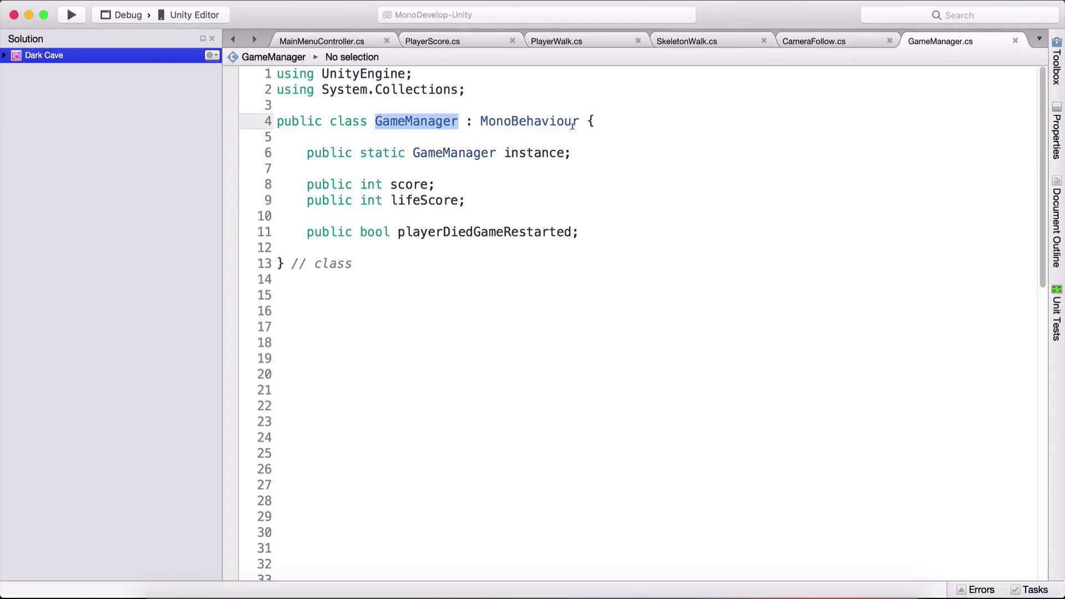
double_click(523, 151)
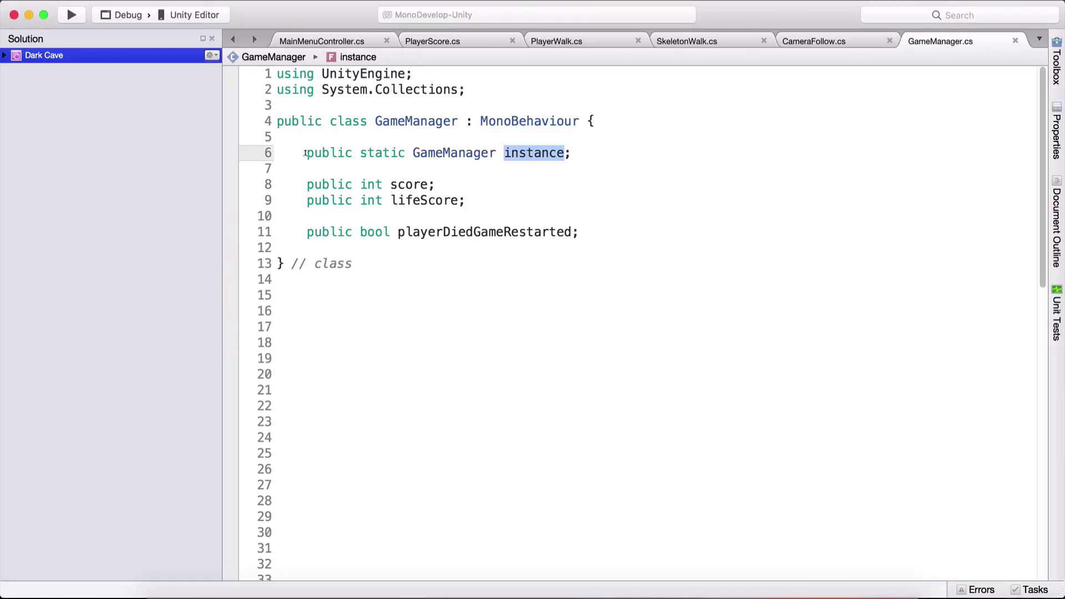
drag(305, 154, 577, 154)
click(622, 230)
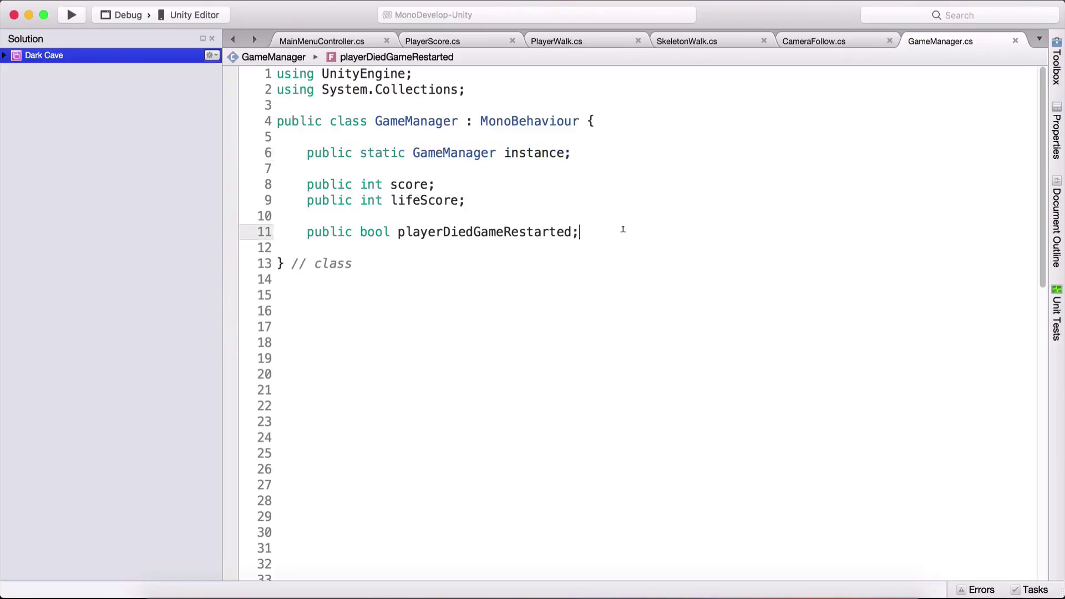
key(Return)
key(Return)
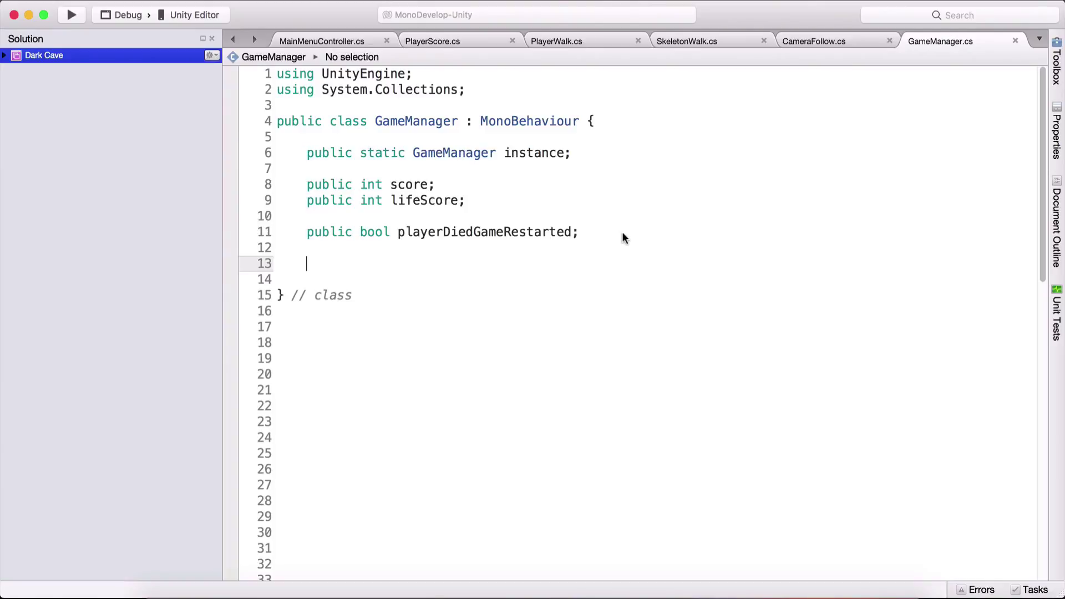
Write 'private void MakeSingleton()' containing an empty 'if (instance == null)' block, and save.
text(private v)
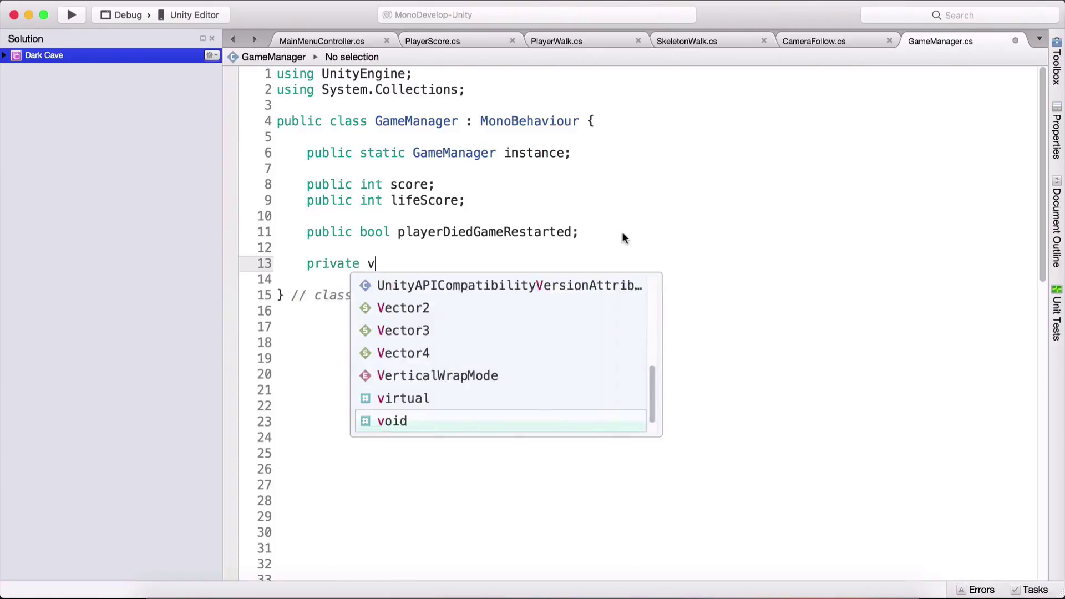
text(odi)
key(BackSpace)
key(BackSpace)
key(BackSpace)
text(id )
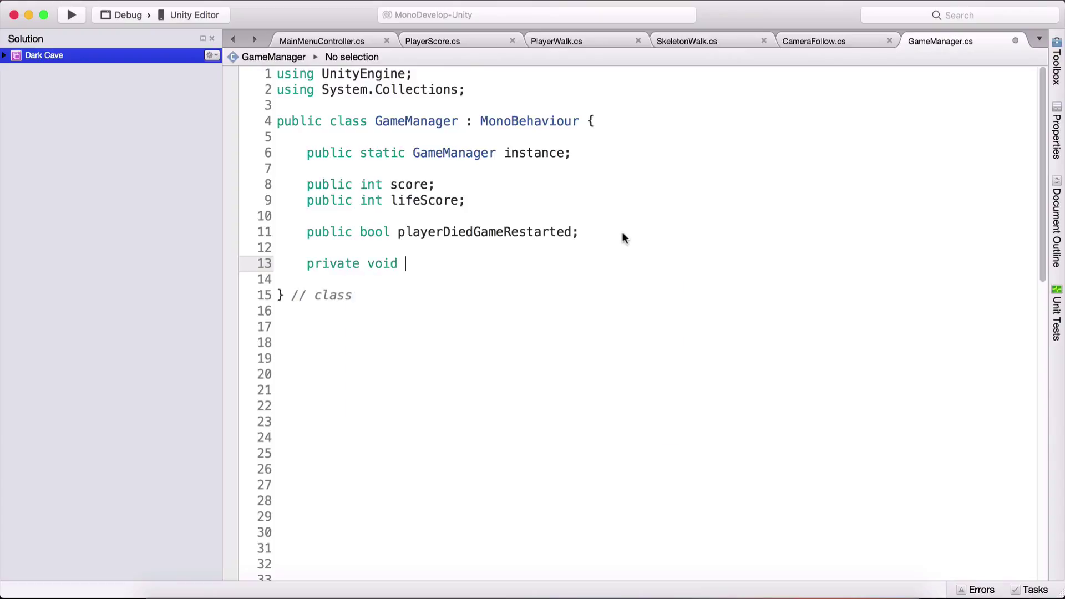
text(MakeSingleton)
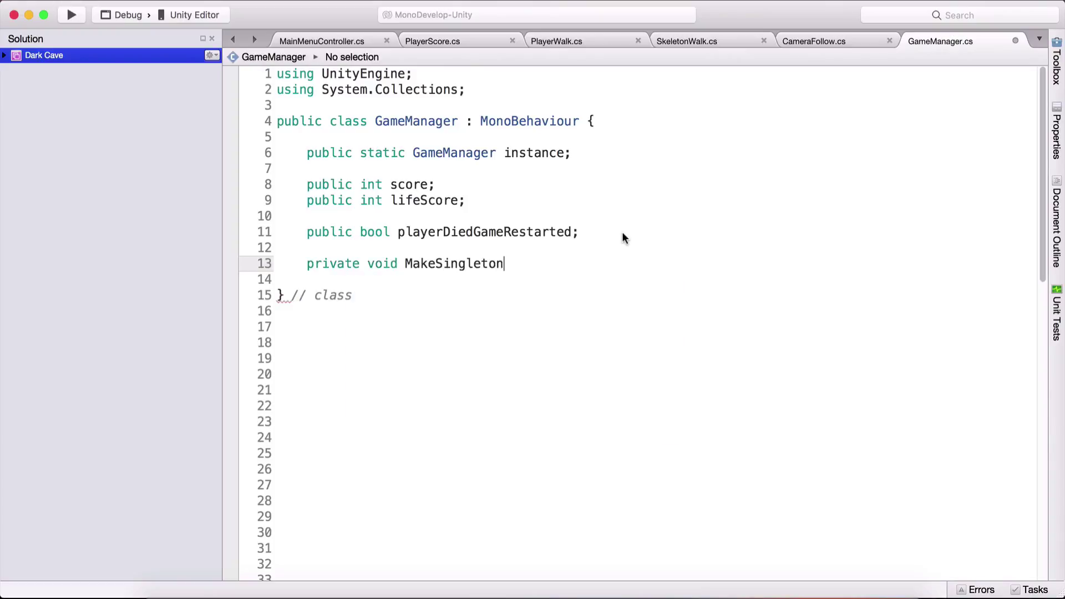
text(() {)
key(Return)
key(Return)
key(Up)
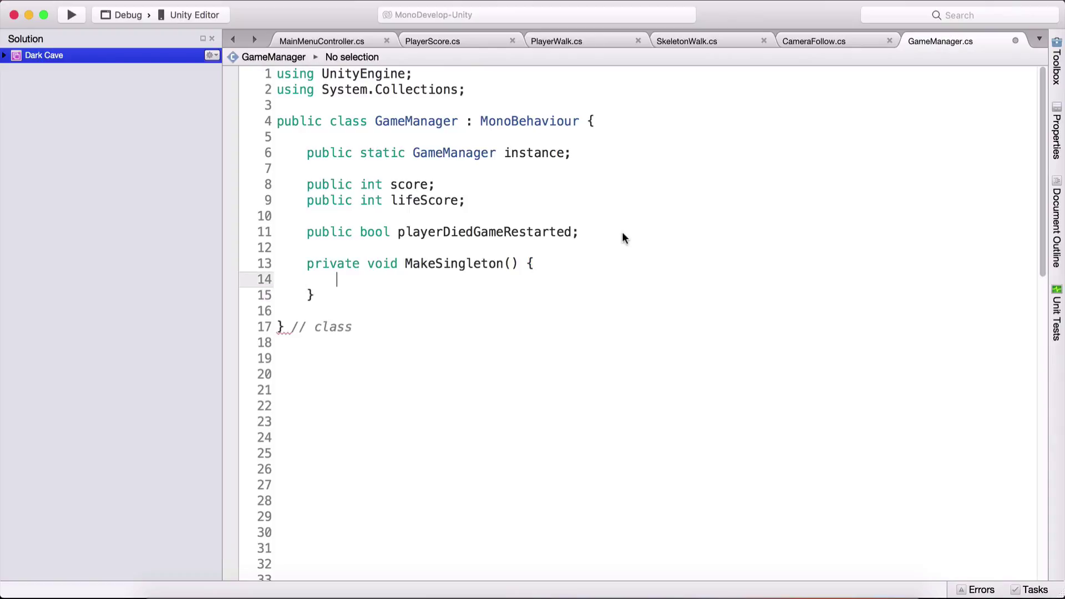
text(if (insta)
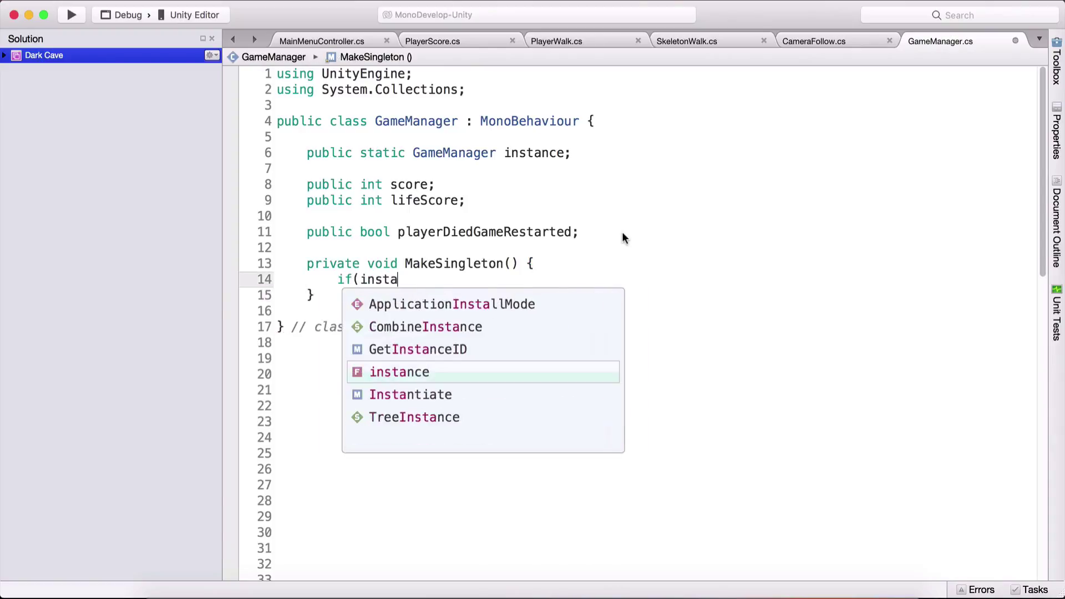
text(nce == nul)
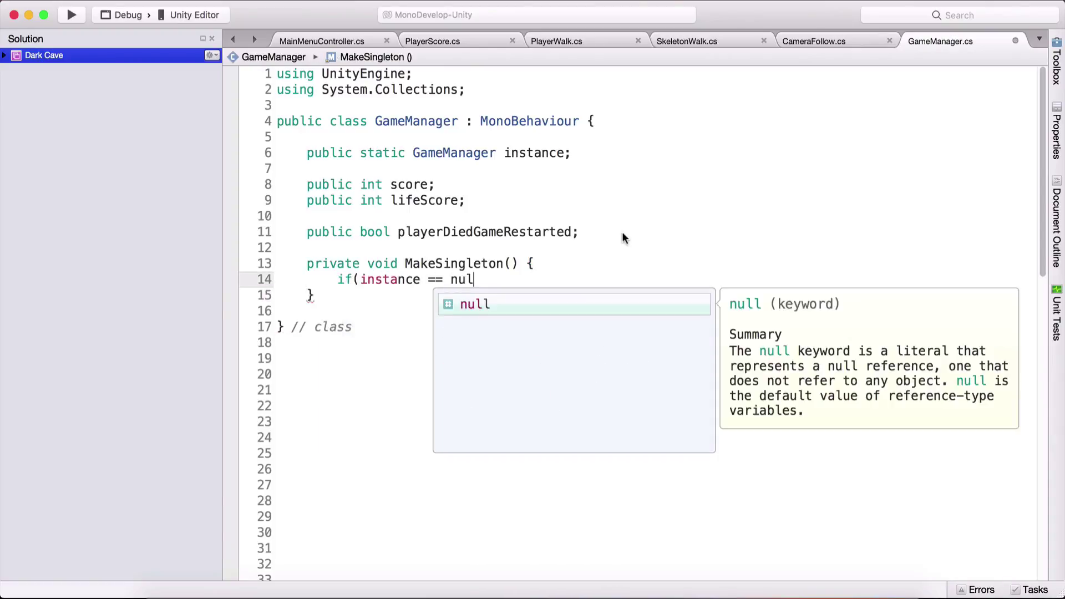
text(l) {)
key(Return)
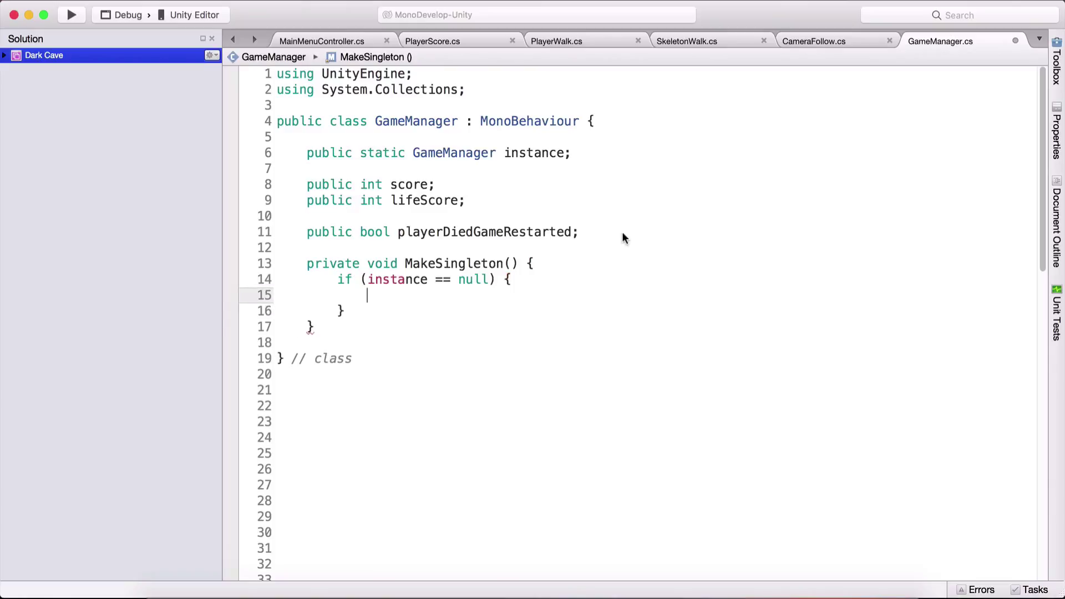
key(super+s)
Begin an assignment in the instance declaration by typing '= value'.
drag(466, 155, 596, 153)
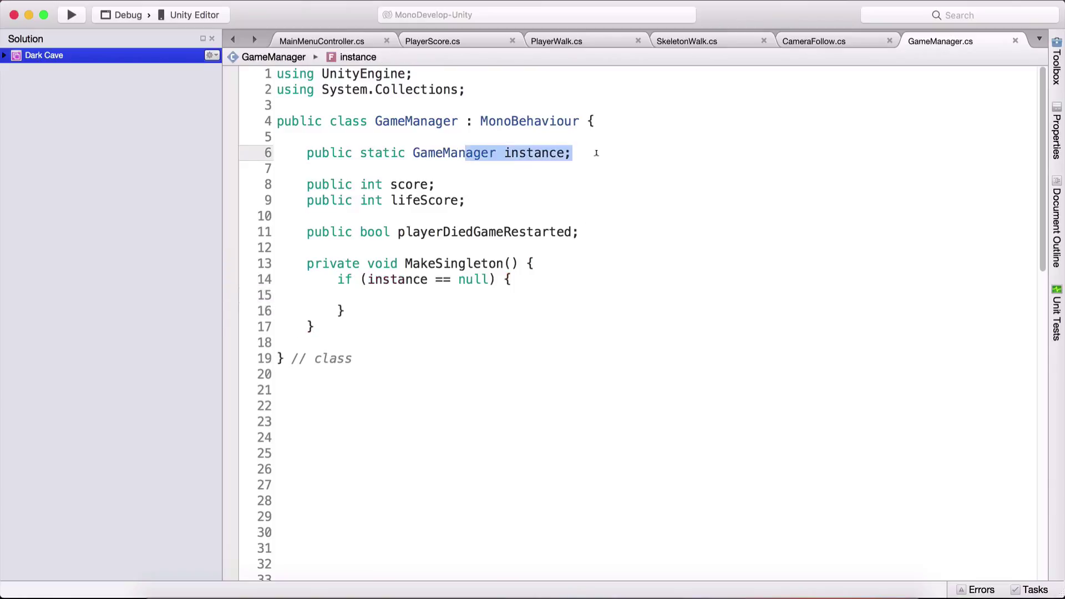
double_click(535, 153)
click(416, 120)
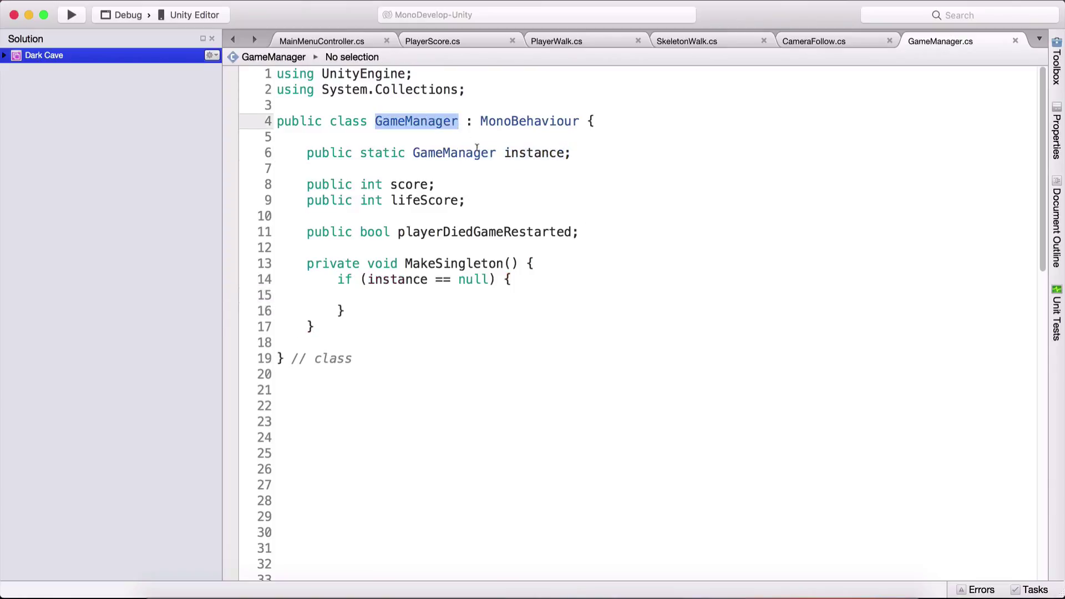
drag(458, 153, 589, 147)
click(581, 149)
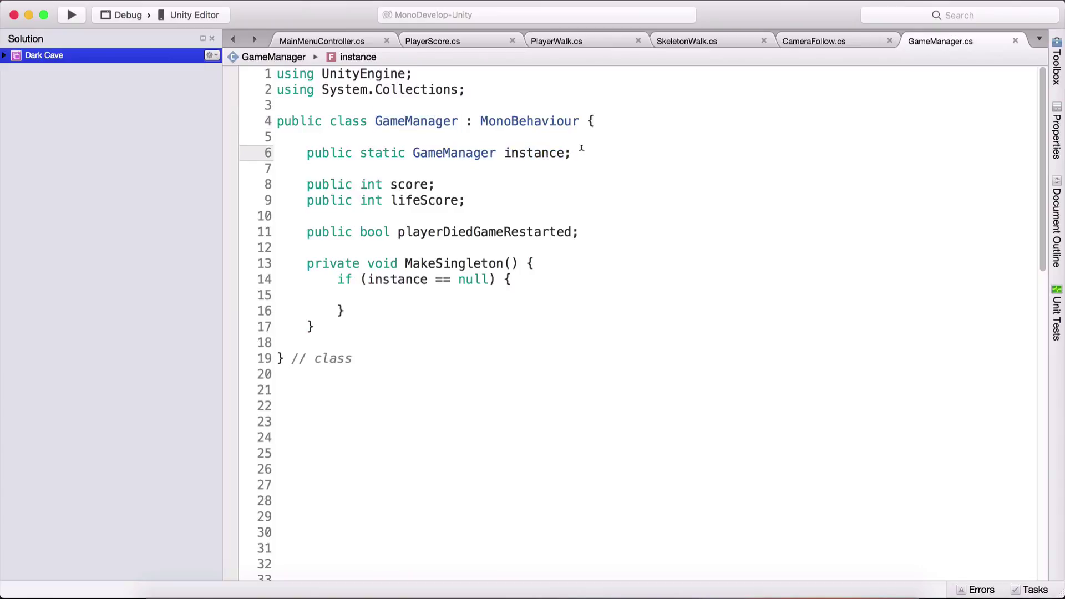
key(Left)
text(= value)
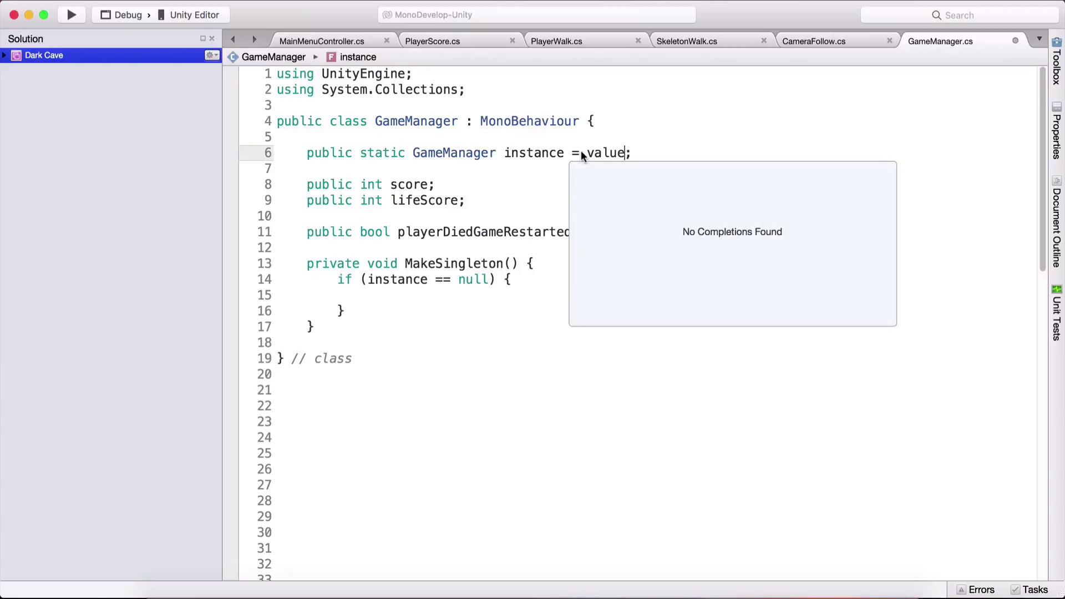